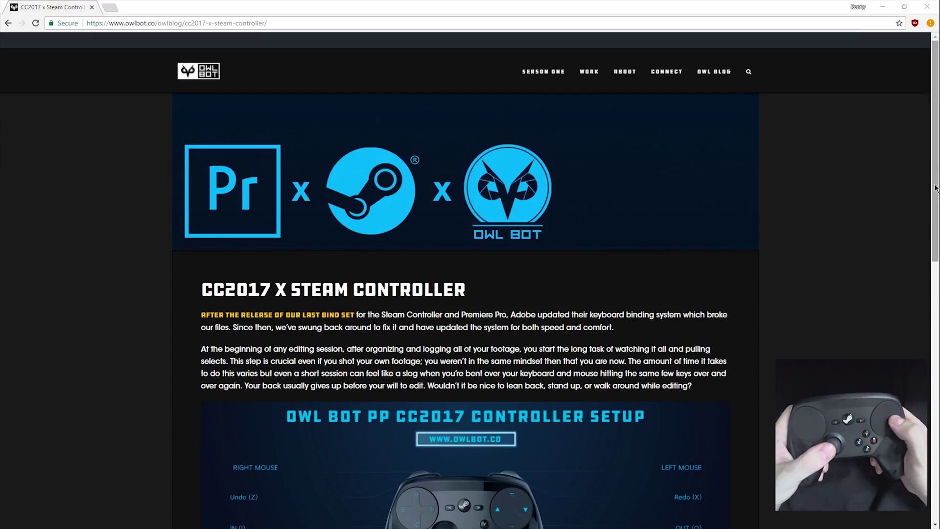
Step: Scroll the Owl Bot post down to the Modifier Bind List, then minimize the browser
scroll(926, 215, "down", 2)
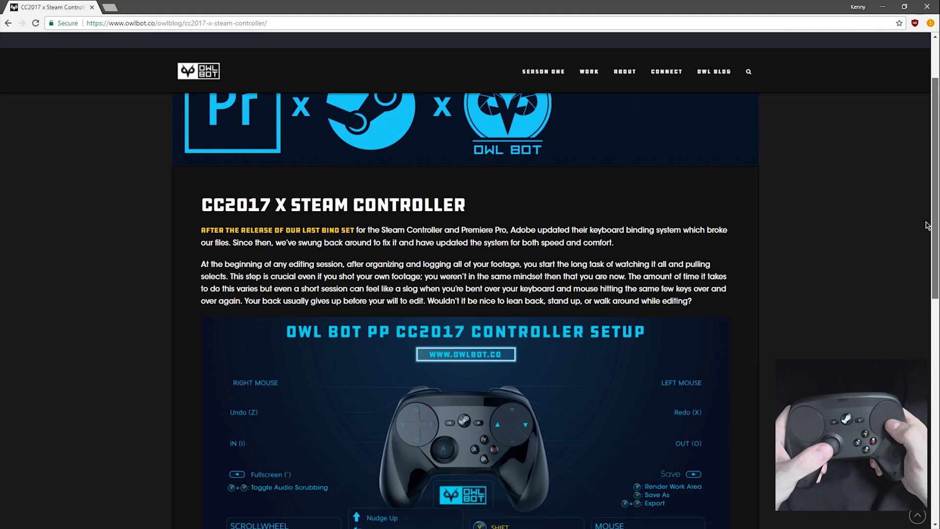
scroll(926, 225, "down", 6)
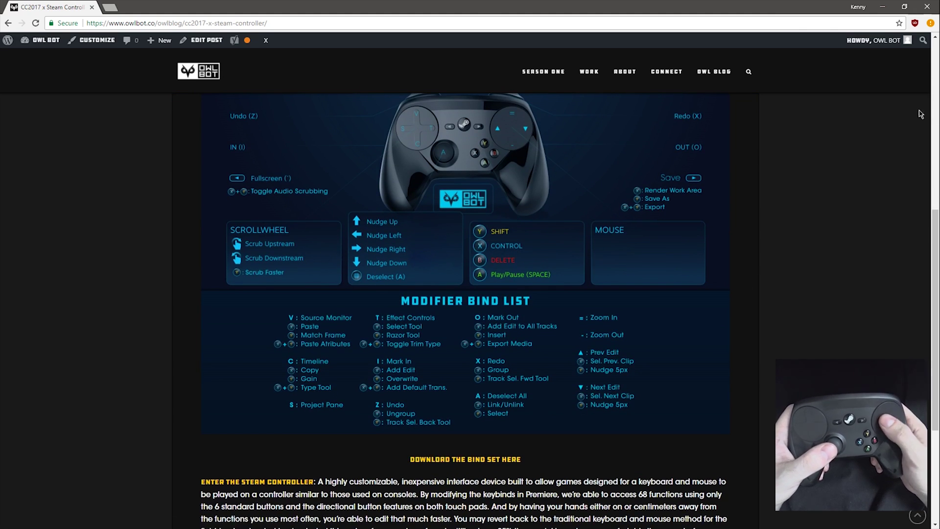
left_click(883, 7)
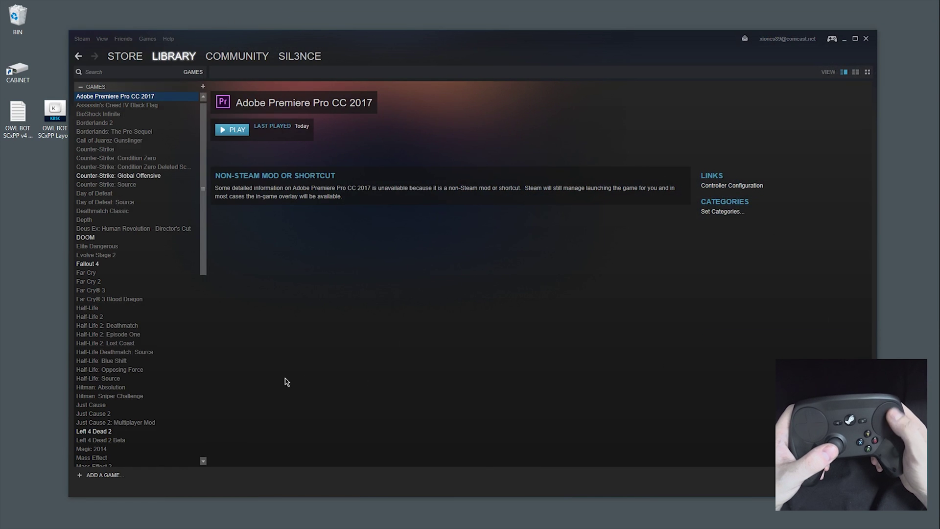
left_click_drag(409, 38, 533, 48)
left_click(20, 117)
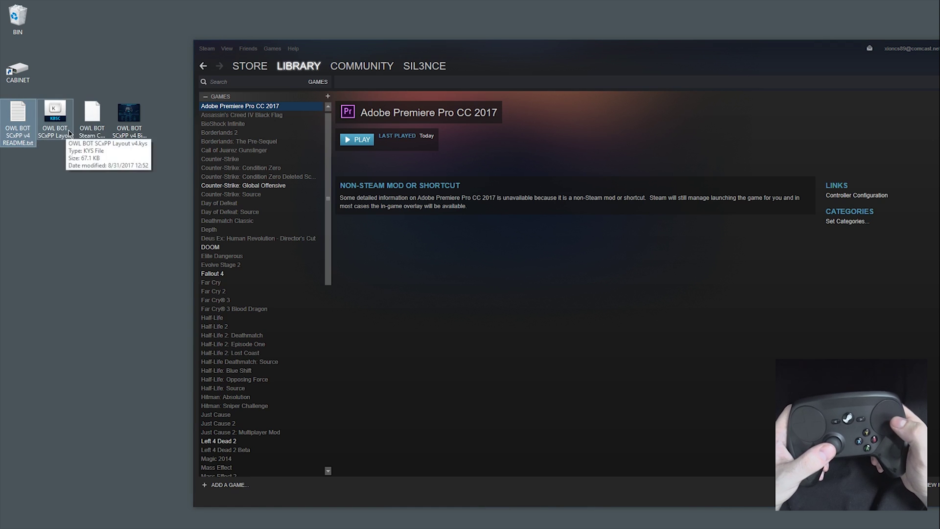
left_click(70, 133)
left_click_drag(74, 99, 133, 132)
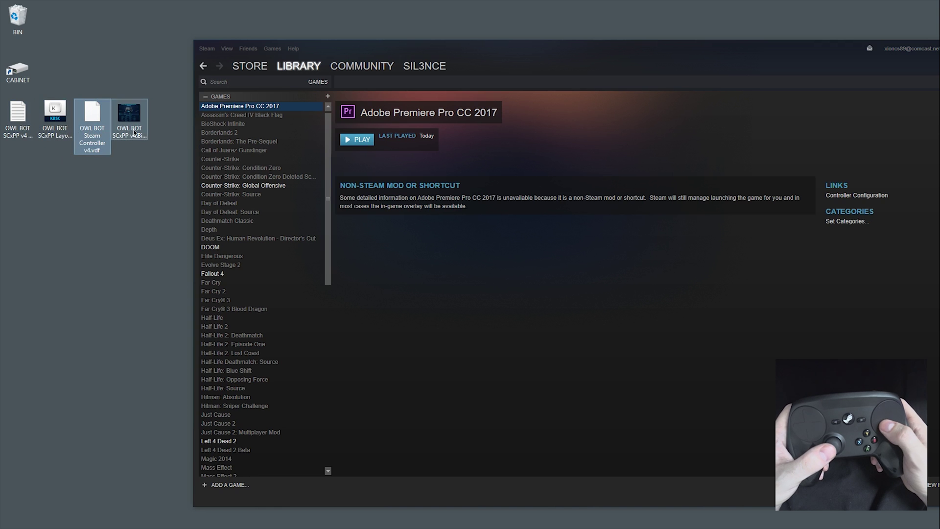
double_click(134, 131)
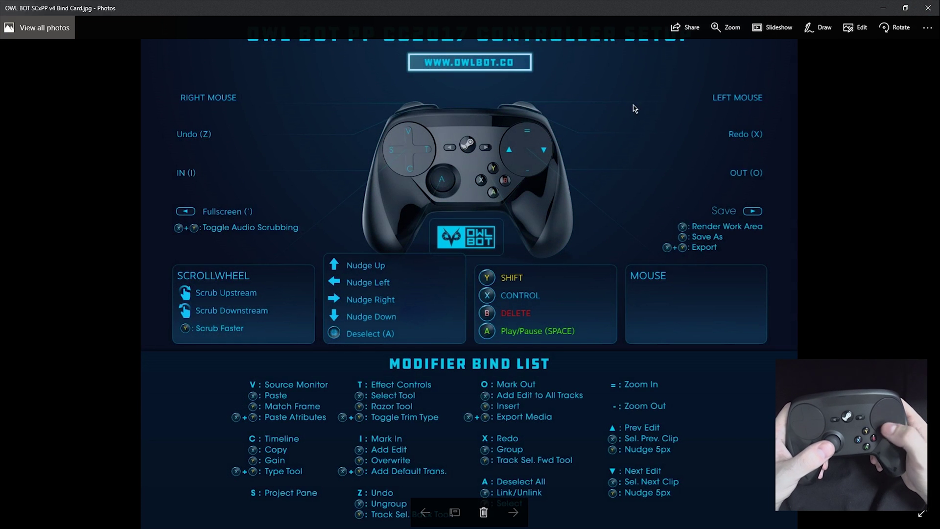
left_click(927, 9)
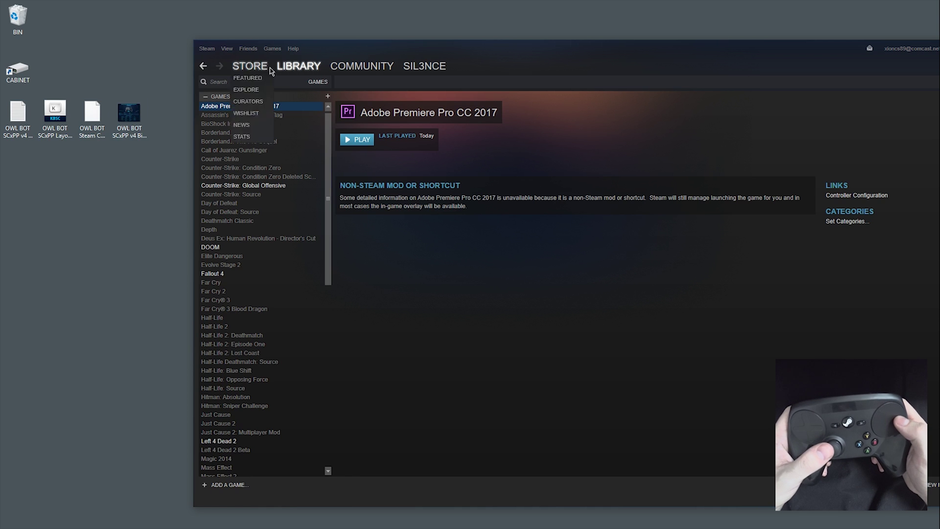
left_click_drag(335, 51, 221, 57)
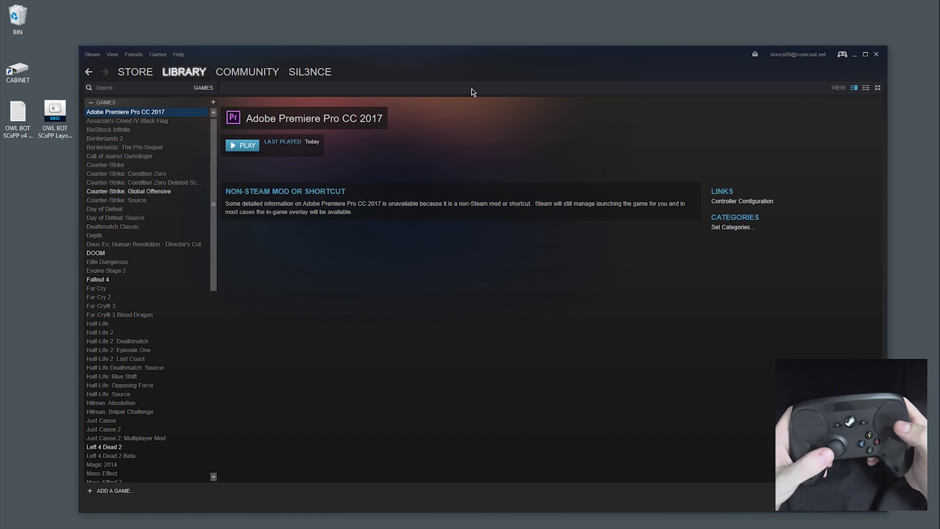
left_click(108, 491)
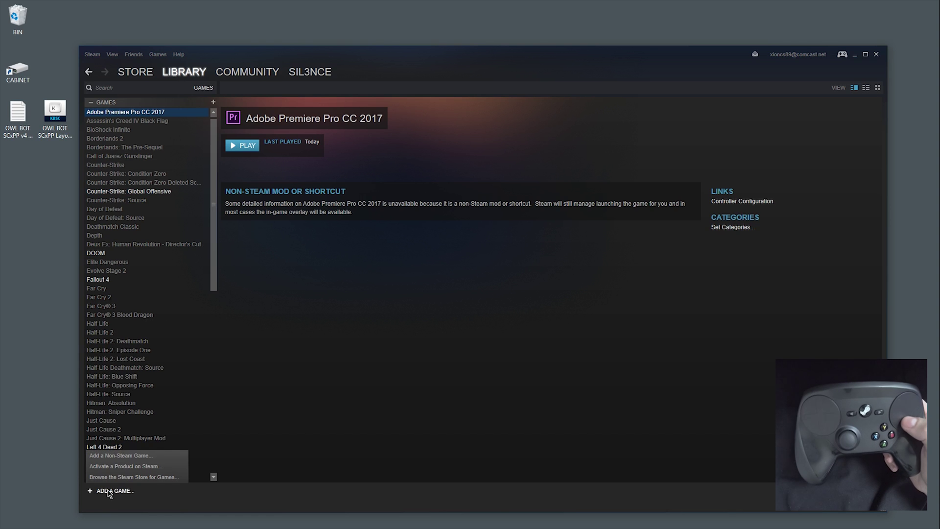
left_click(129, 461)
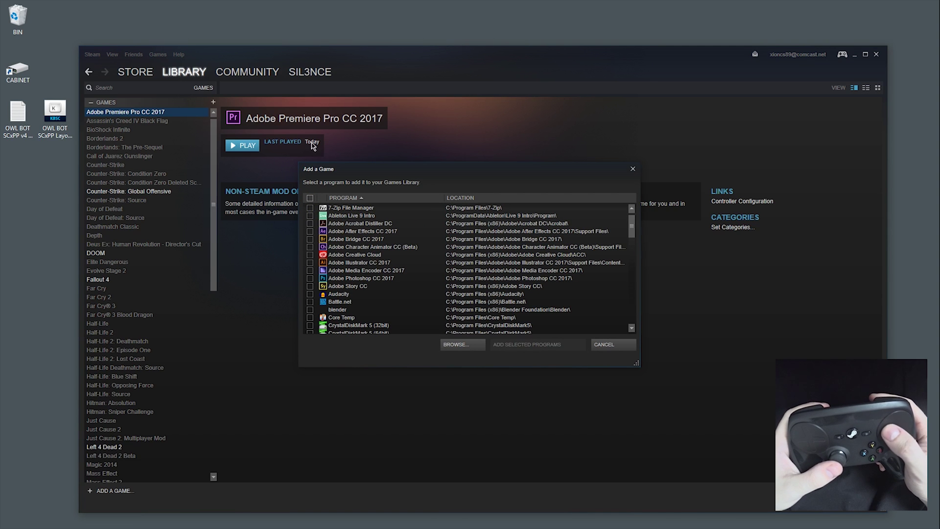
left_click(310, 246)
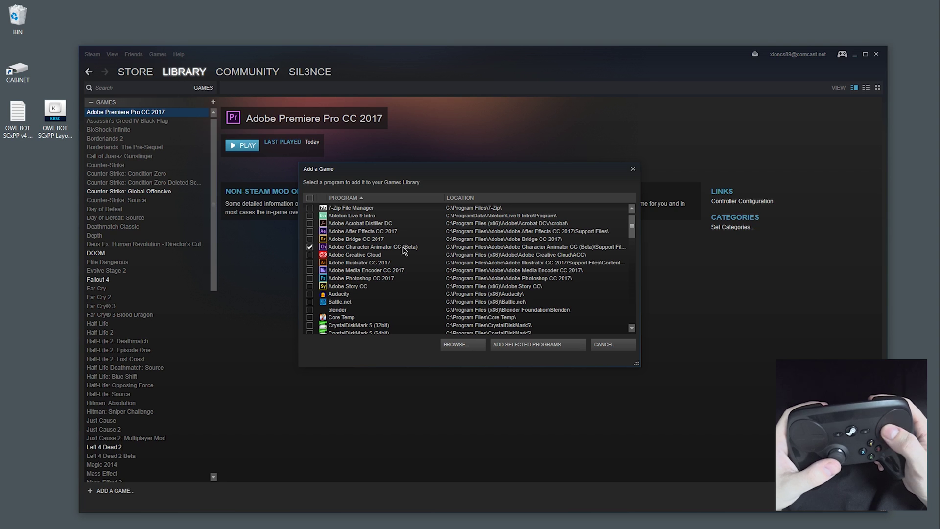
left_click(557, 347)
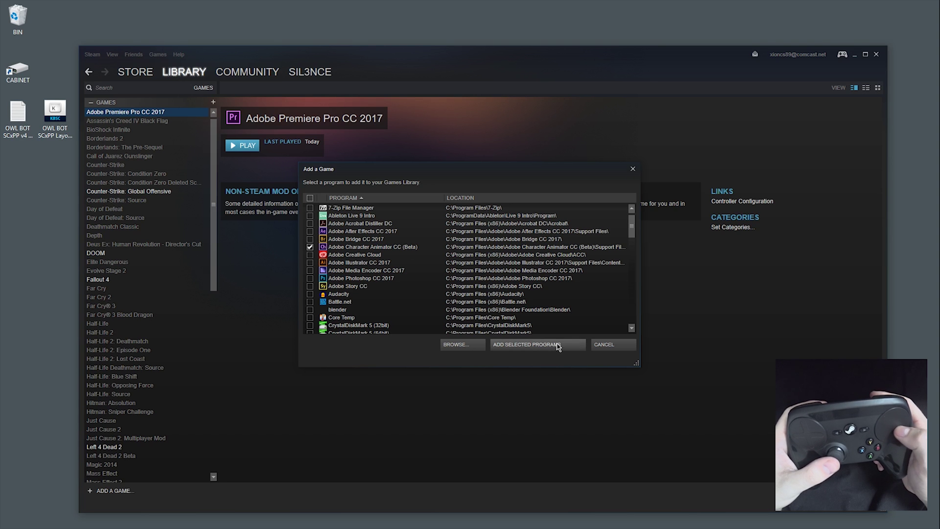
left_click(628, 344)
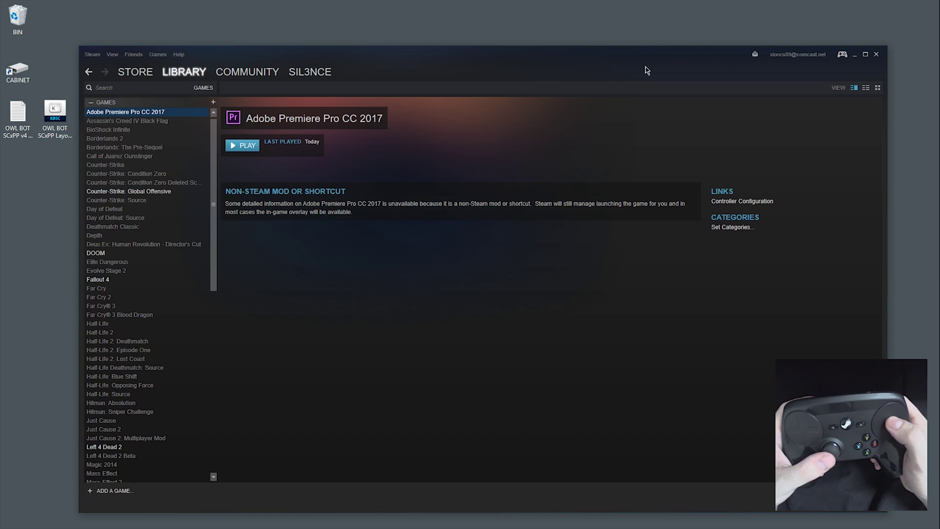
left_click(844, 55)
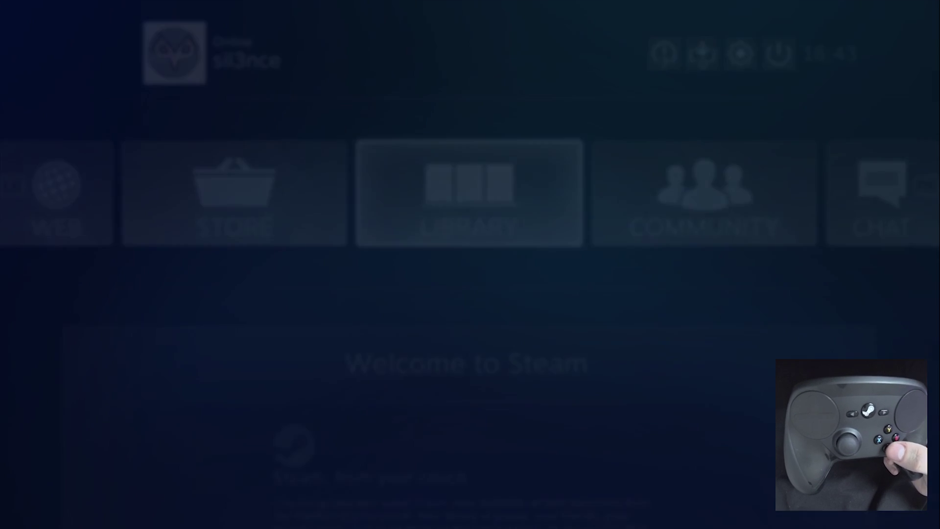
Step: Navigate the Big Picture library to the Adobe Premiere Pro CC 2017 shortcut's controller configuration
key("Return")
key("Down")
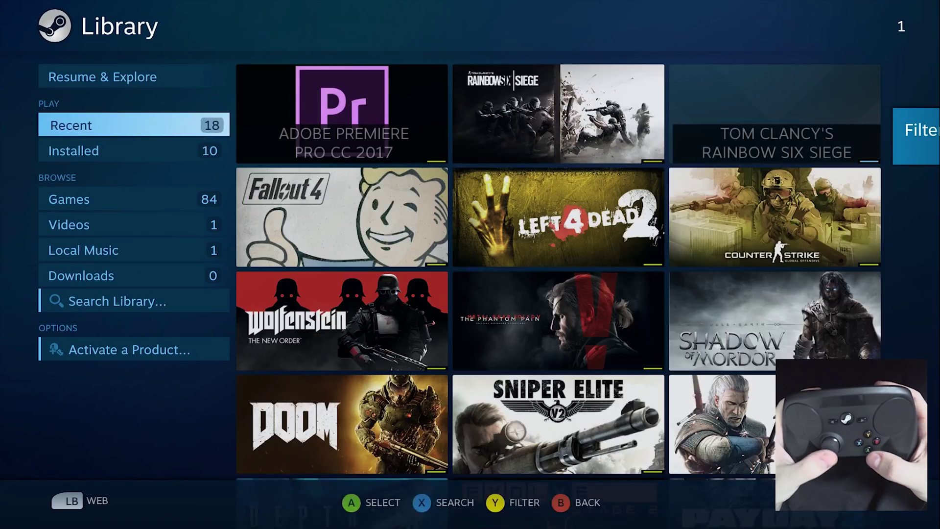
key("Down")
key("Down")
key("Right")
key("Return")
key("Down")
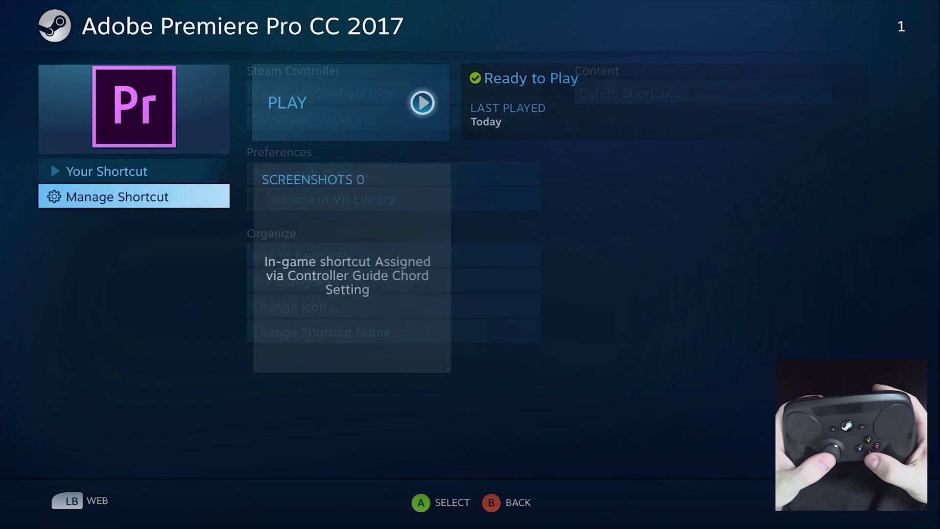
key("Return")
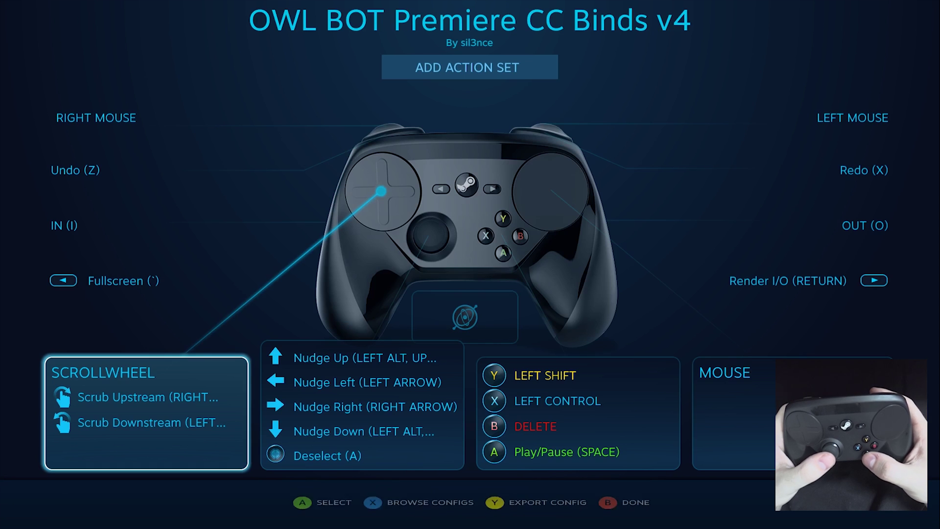
Step: Browse the controller configs to confirm the OWL BOT Premiere CC Binds v4 layout
key("x")
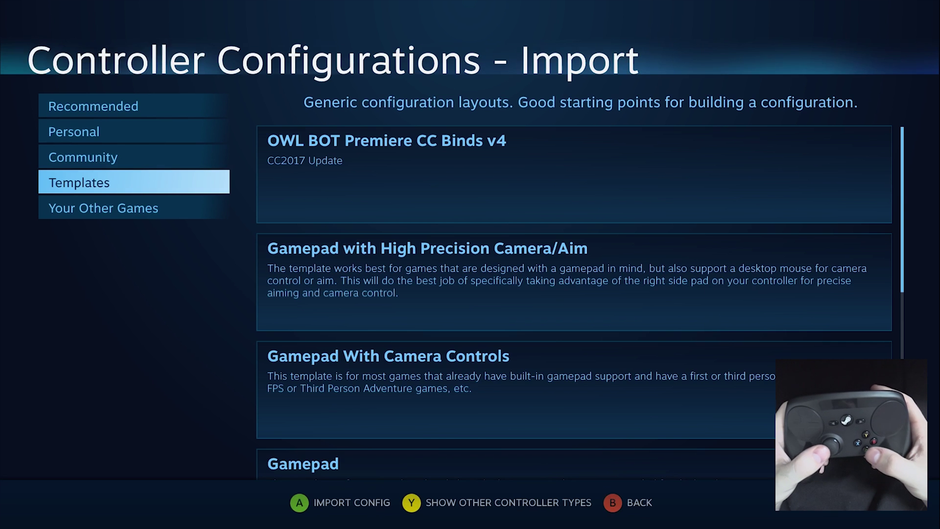
key("Right")
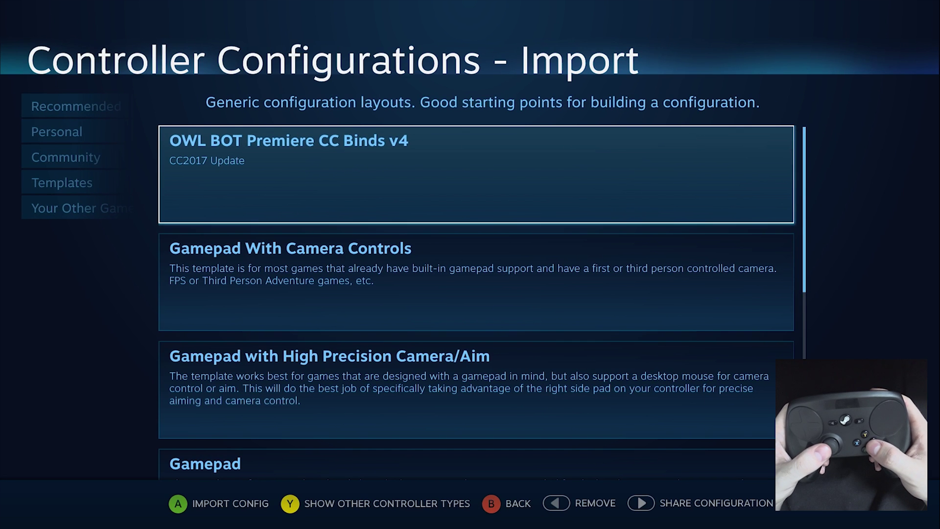
key("Left")
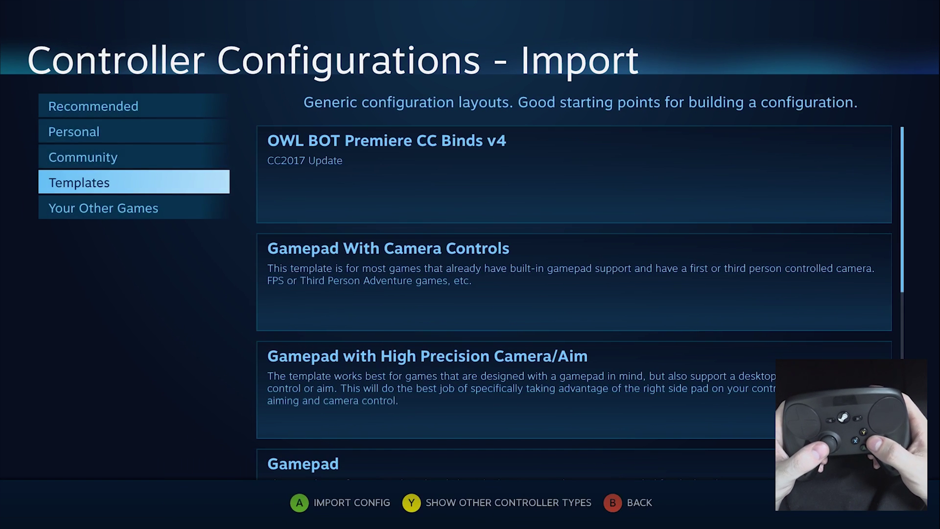
key("Return")
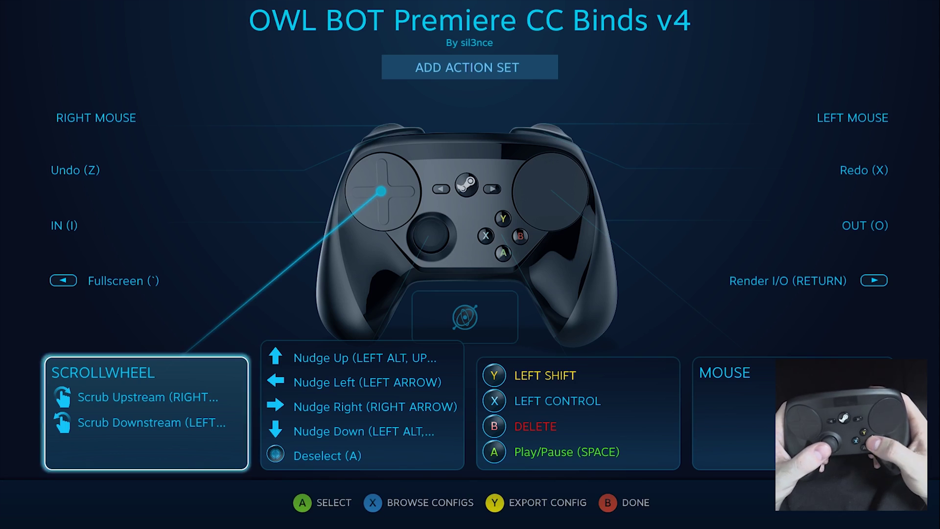
key("Escape")
Step: Return to the Big Picture home screen and exit Big Picture Mode from the power menu
key("Escape")
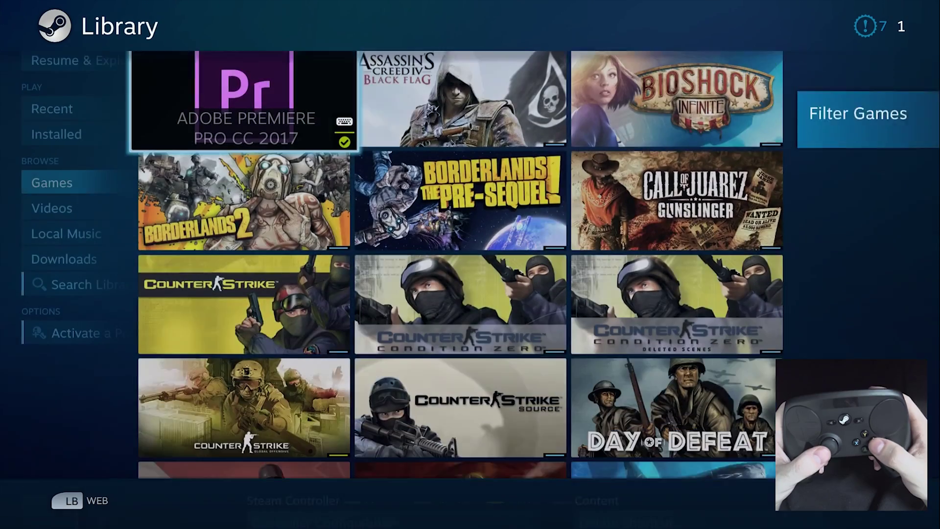
key("Escape")
key("Up")
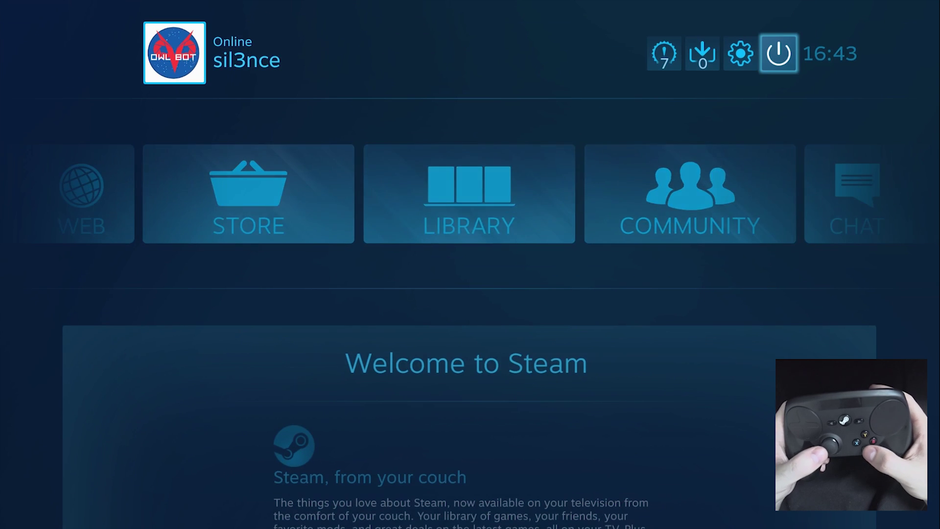
key("Return")
key("Down")
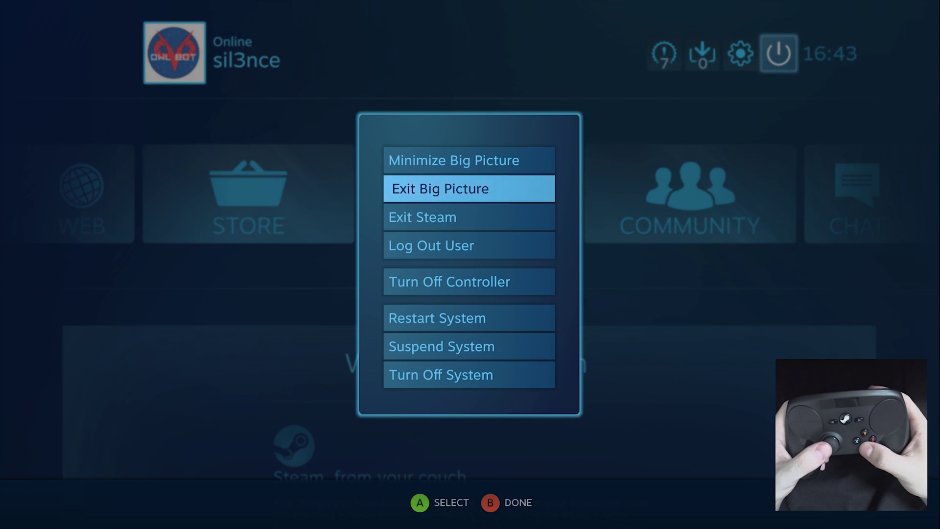
key("Return")
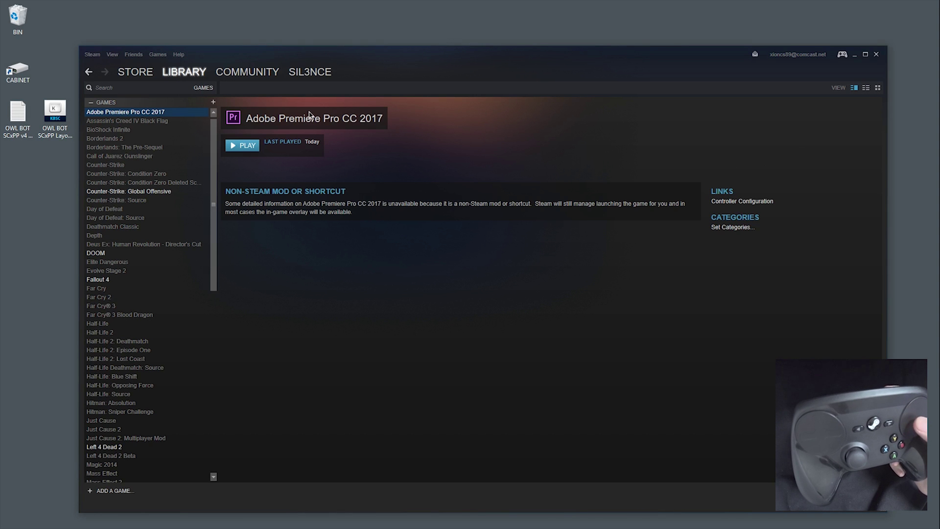
Step: Launch Adobe Premiere Pro CC 2017 with PLAY on its Steam library page
left_click(249, 148)
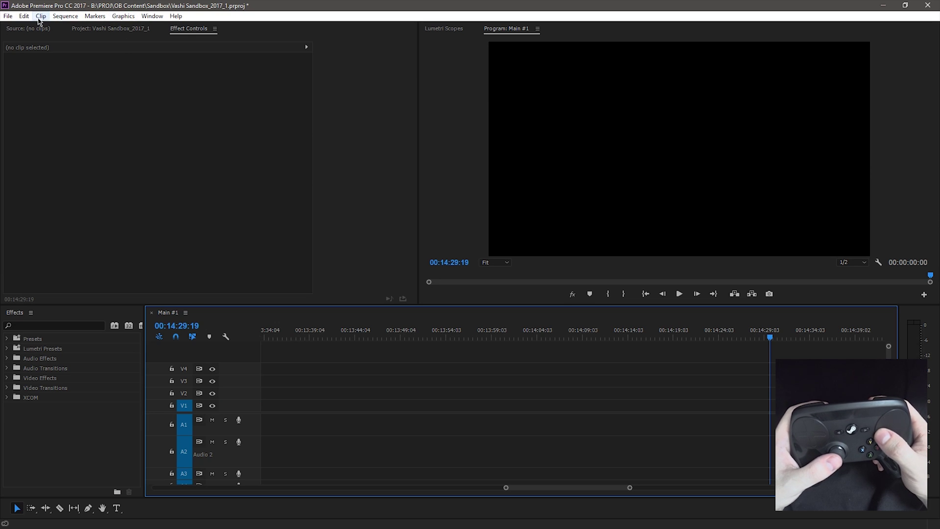
Step: Open Edit > Keyboard Shortcuts and apply the OWL BOT SCxPP Layout v4 preset
left_click(24, 16)
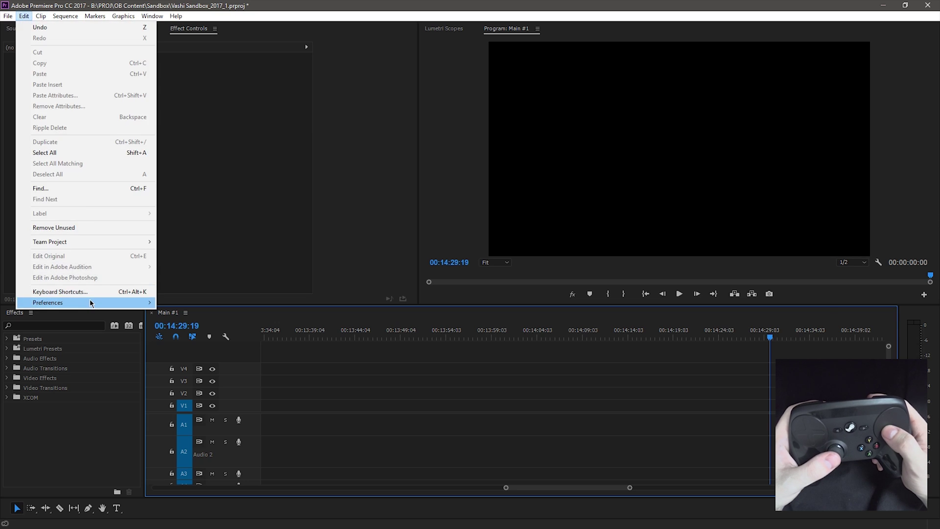
left_click(91, 291)
left_click(223, 92)
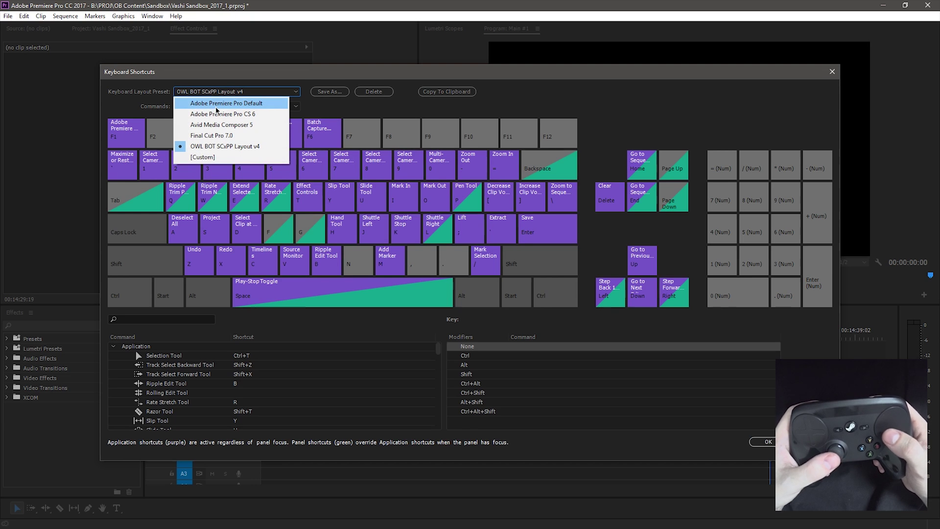
left_click(216, 148)
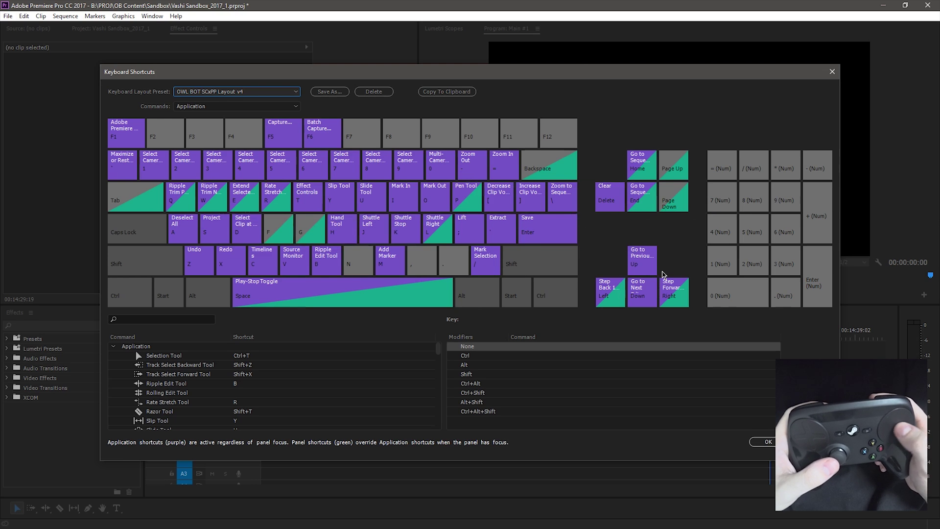
Step: Inspect the S key, then list the C key's bindings: Timelines, Copy, Audio Gain, Type Tool
left_click(207, 228)
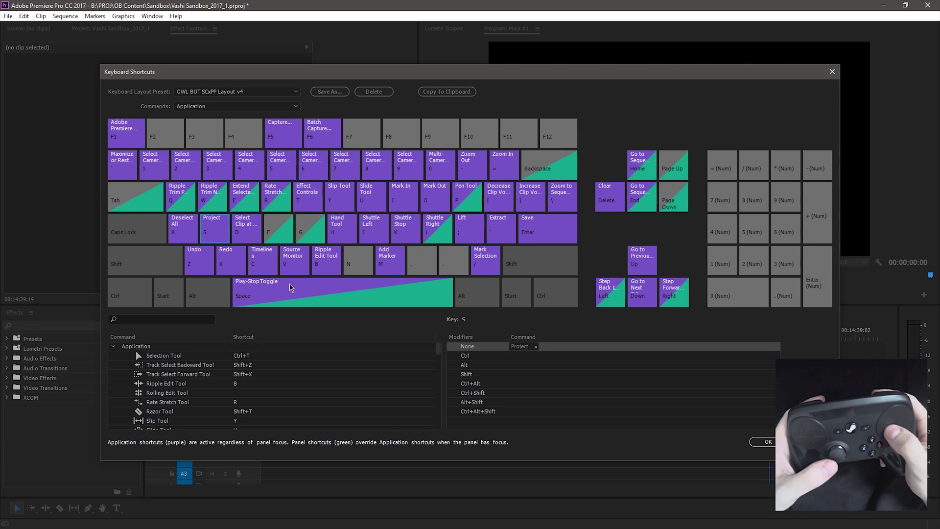
left_click(256, 261)
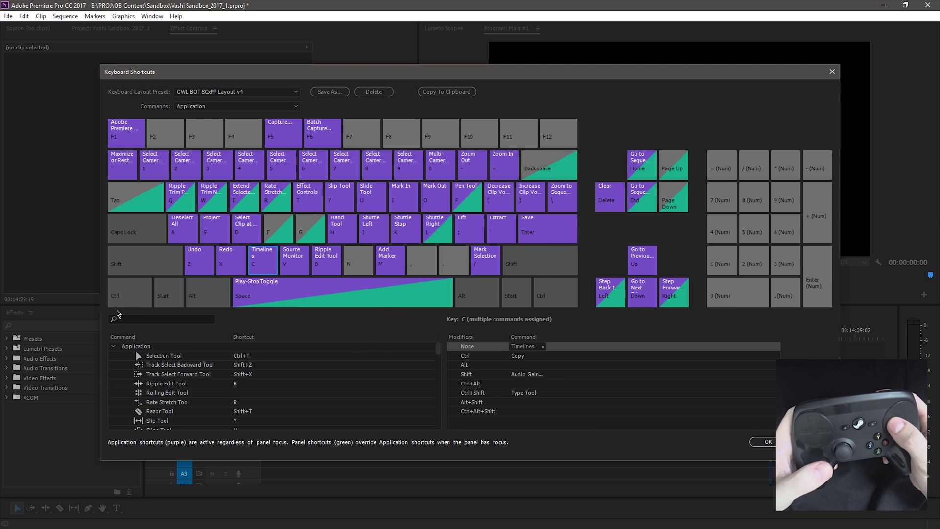
Step: Review the S key's Shift-modified Project command, then close Keyboard Shortcuts with OK
left_click(131, 318)
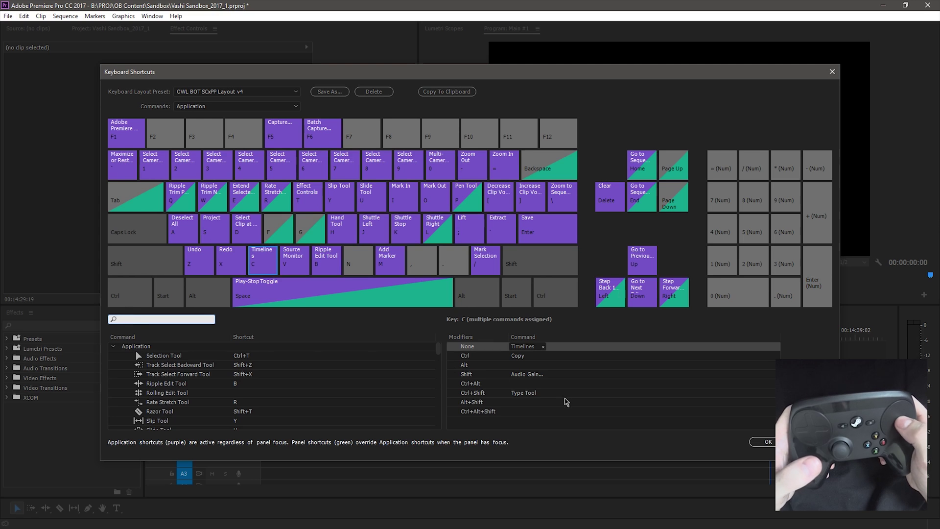
left_click(219, 233)
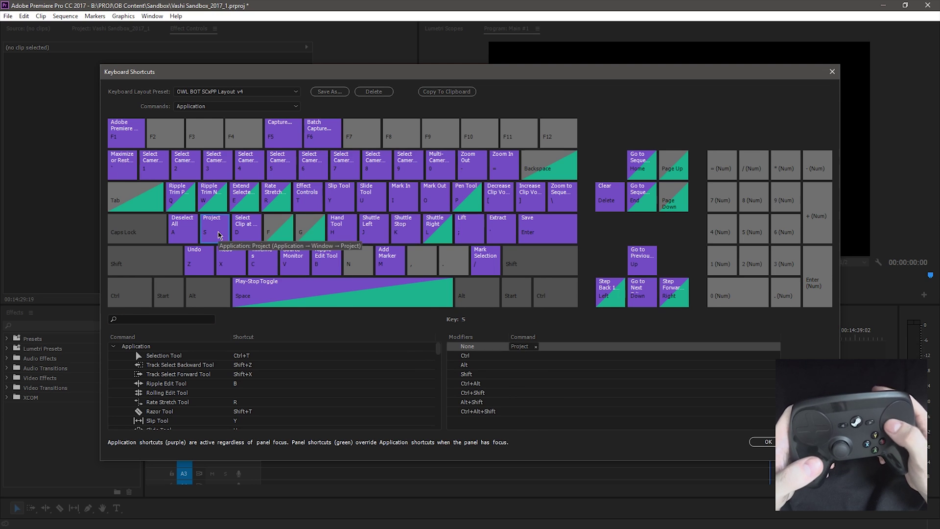
left_click(516, 379)
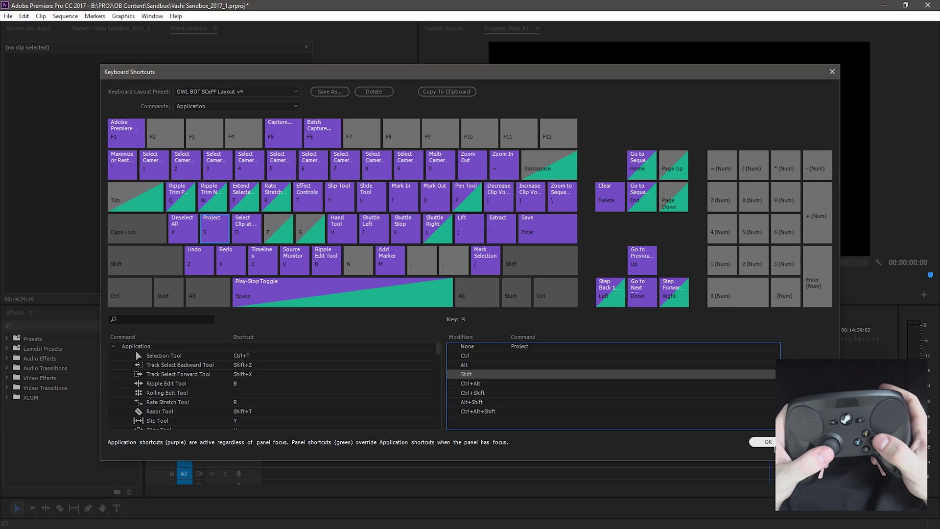
left_click(773, 443)
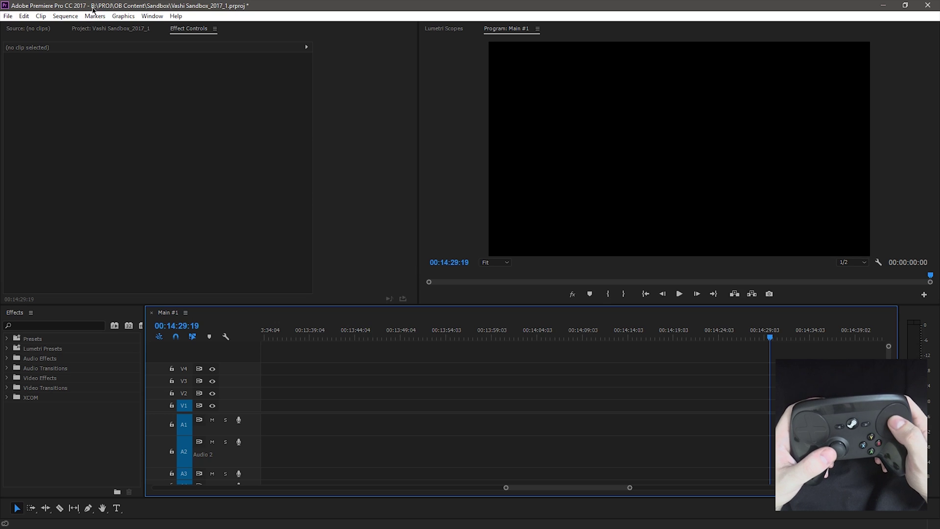
Step: Open the Selects sequence from the Project panel and dock its timeline below Main #1
left_click(96, 28)
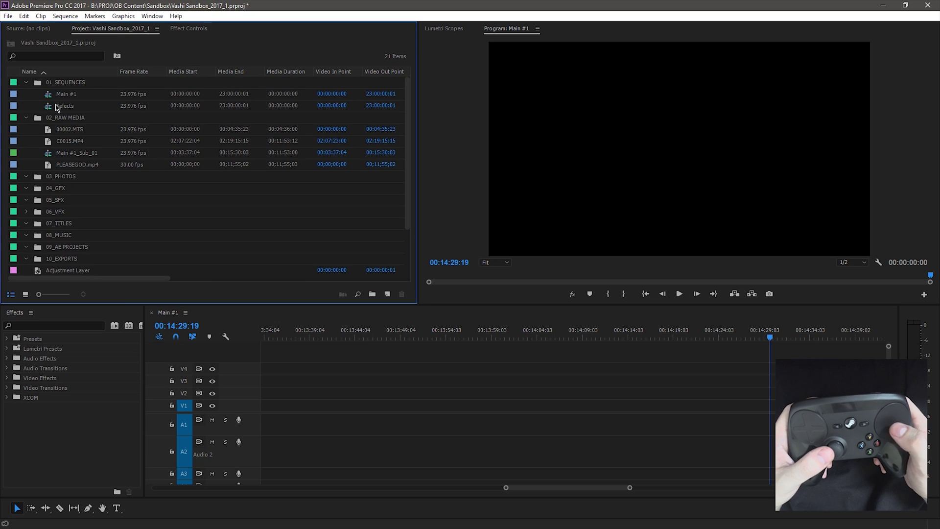
left_click(57, 107)
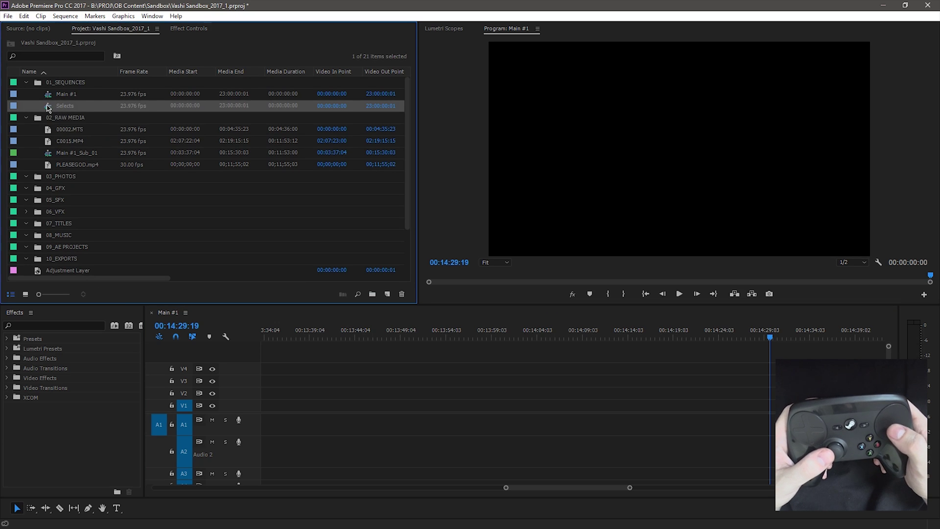
double_click(48, 107)
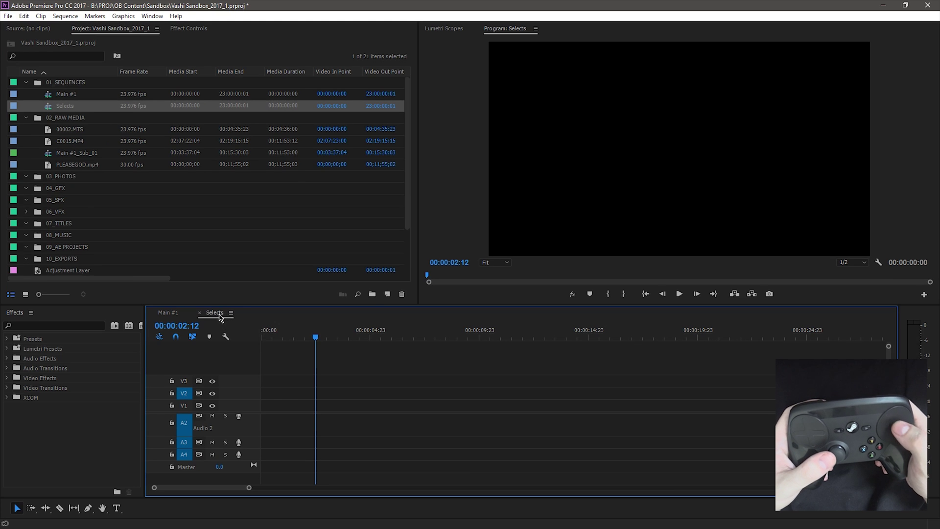
left_click_drag(219, 317, 214, 480)
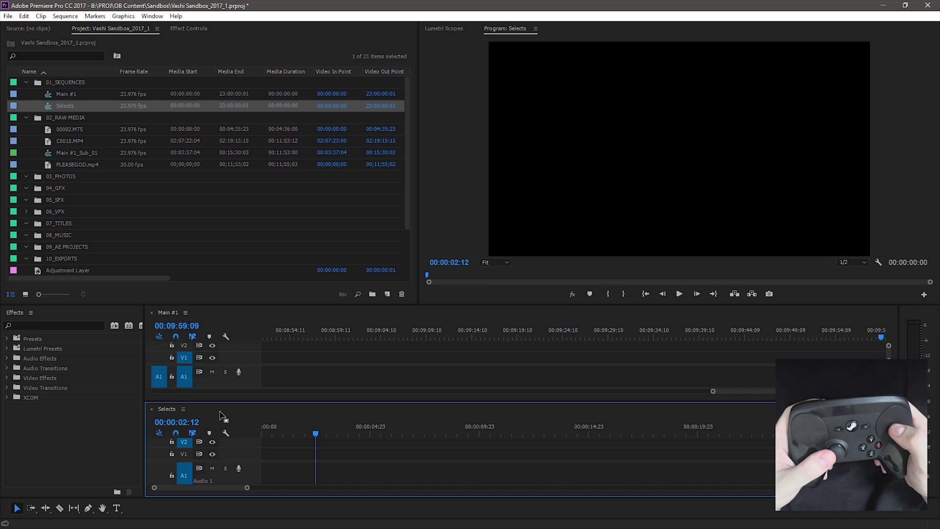
Step: Put the Selects timeline on top with Main #1 docked beneath, then select 00002.MTS
left_click_drag(222, 417, 234, 323)
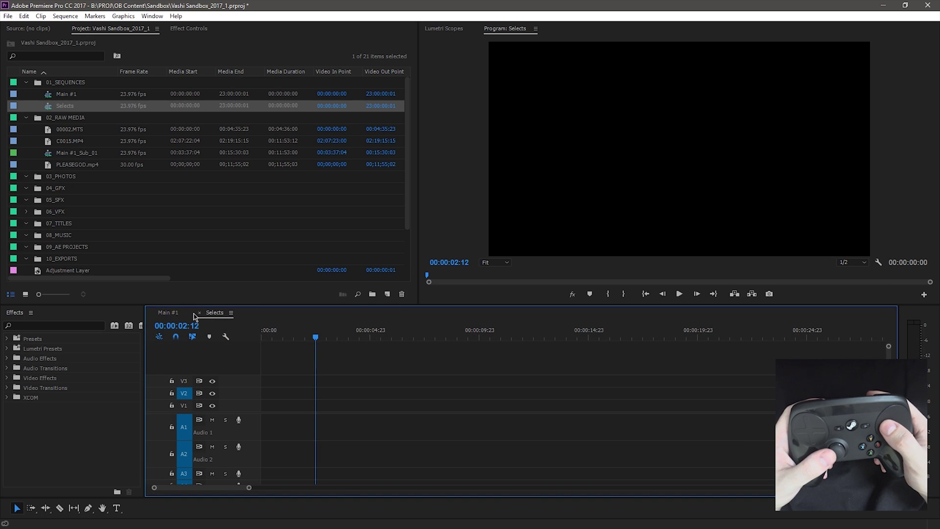
left_click_drag(179, 316, 193, 495)
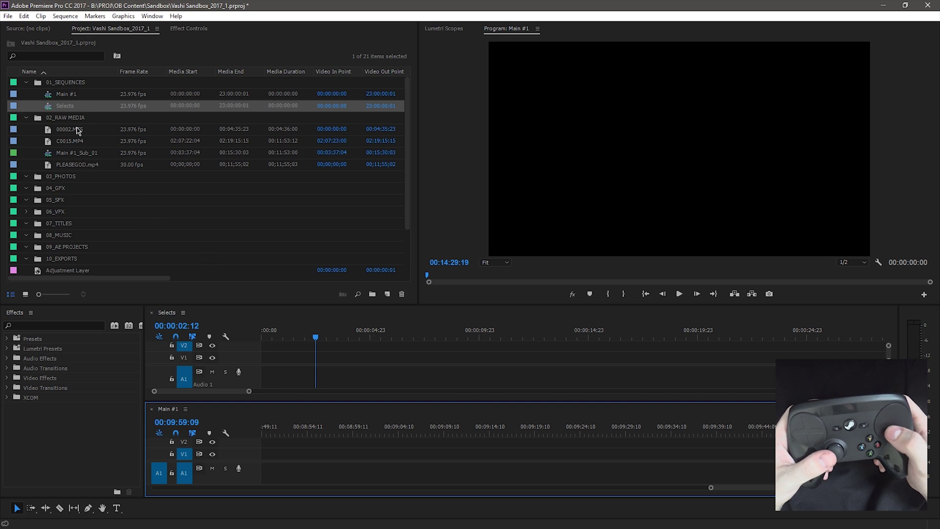
left_click(78, 130)
Step: Delete 00002.MTS, C0015.MP4, Main #1_Sub_01 and PLEASEGOD.mp4, confirming the warning, leaving 02_RAW MEDIA empty
key("Delete")
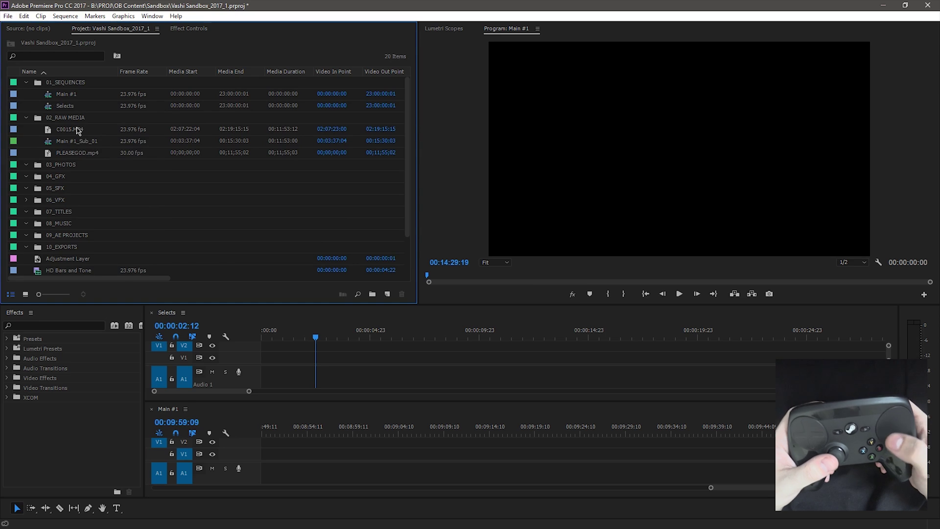
key("Delete")
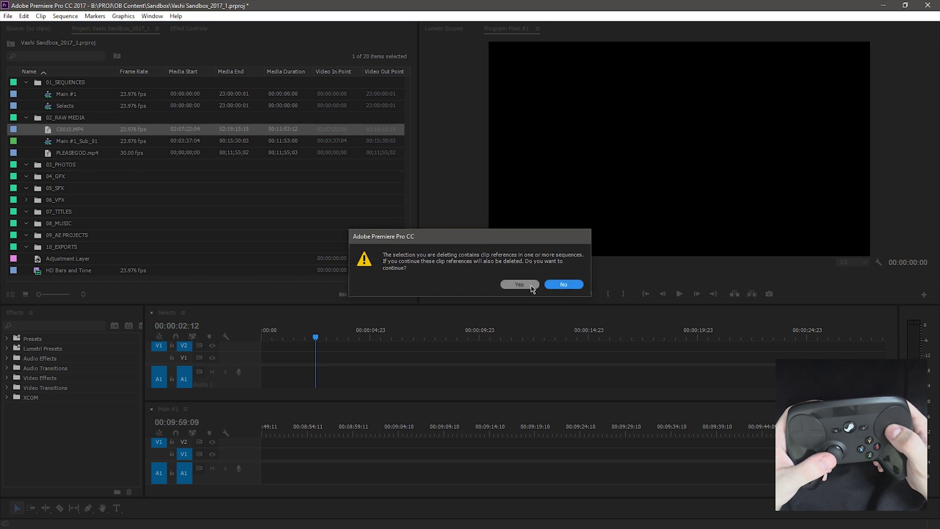
left_click(519, 285)
left_click(72, 131)
key("Delete")
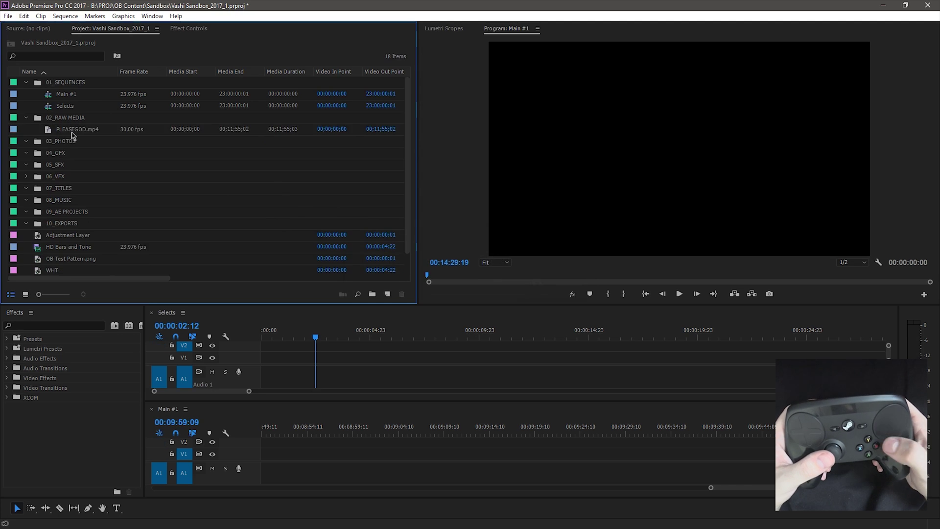
left_click(72, 130)
key("Delete")
left_click(70, 118)
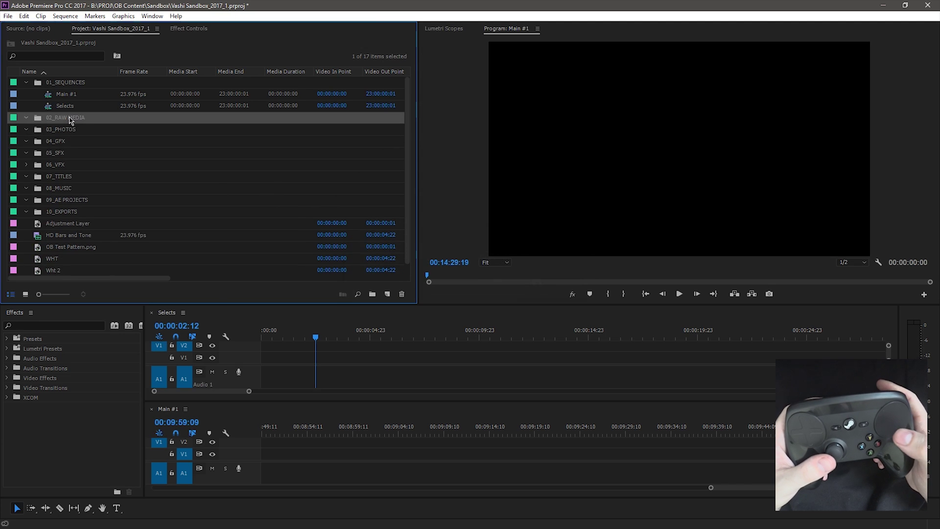
Step: Import MAH02833.MP4 through MAH03035.MP4 into the 02_RAW MEDIA bin
right_click(70, 118)
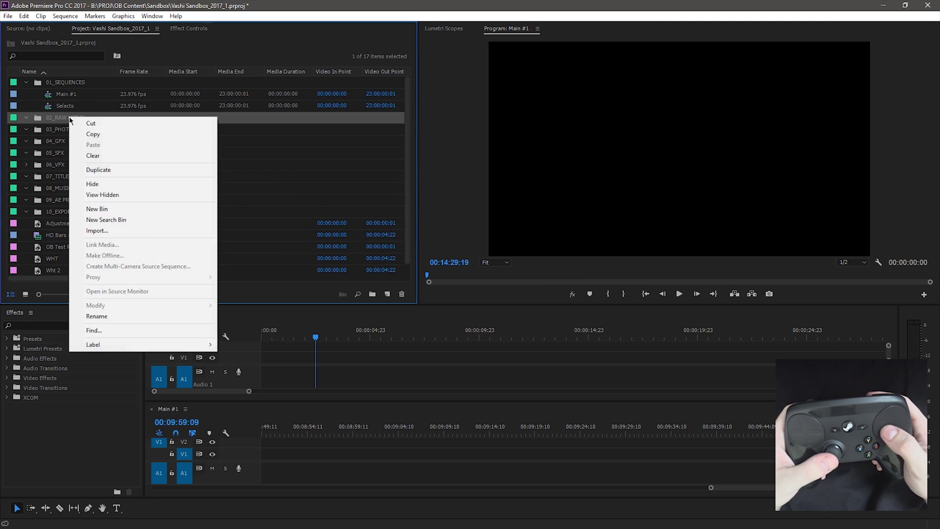
left_click(144, 233)
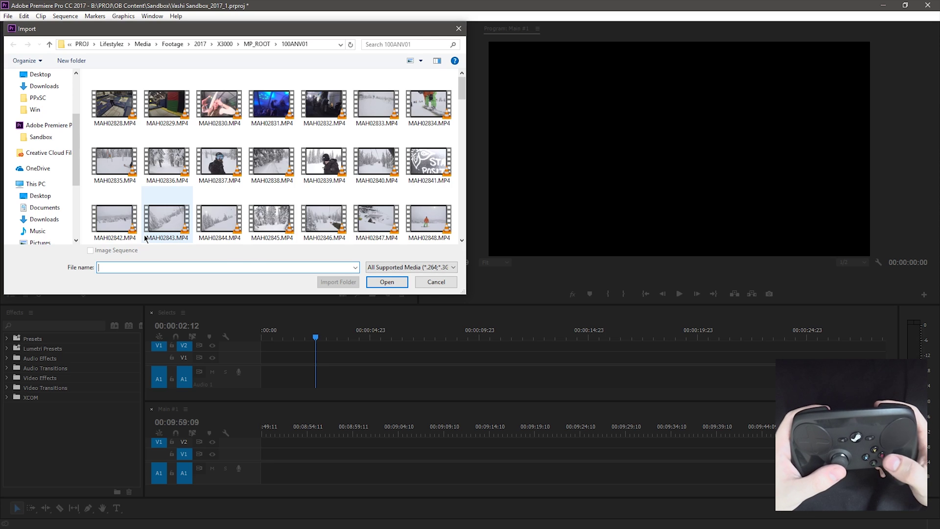
left_click(377, 115)
left_click_drag(461, 96, 460, 231)
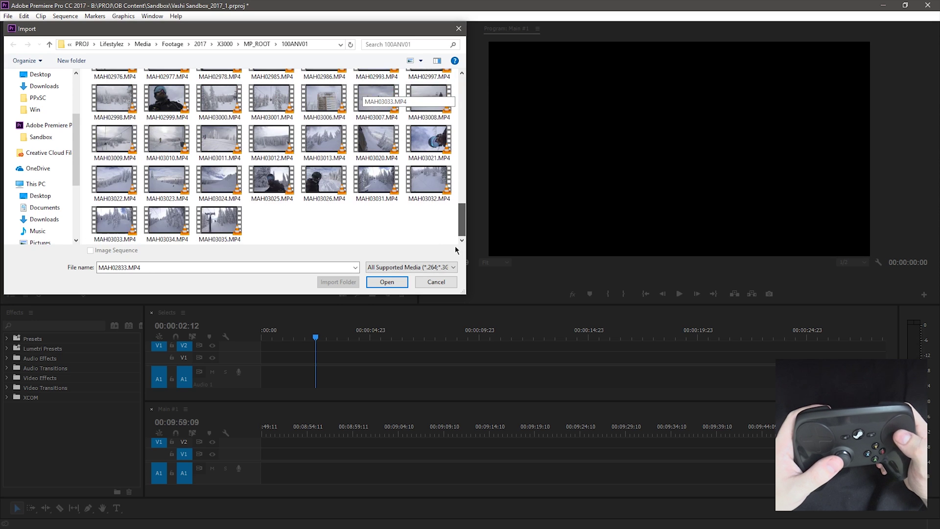
left_click(224, 218, "shift")
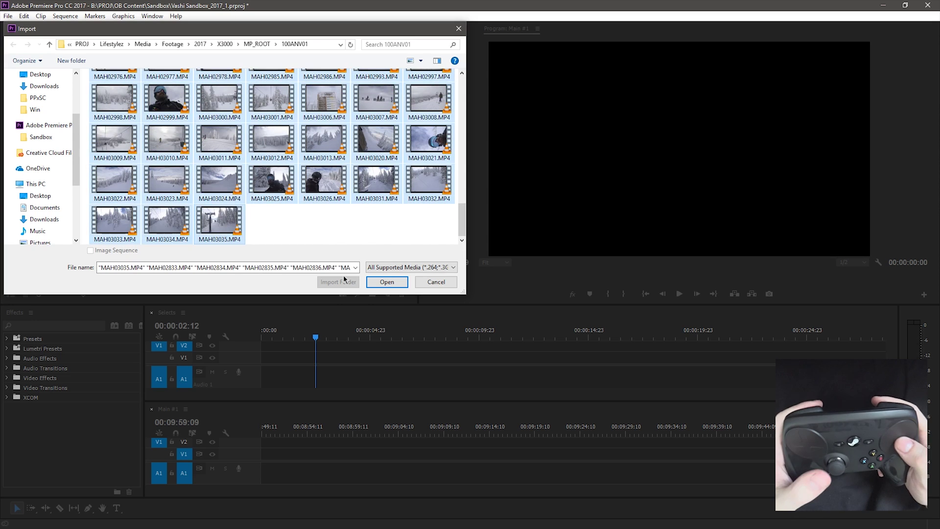
left_click(384, 284)
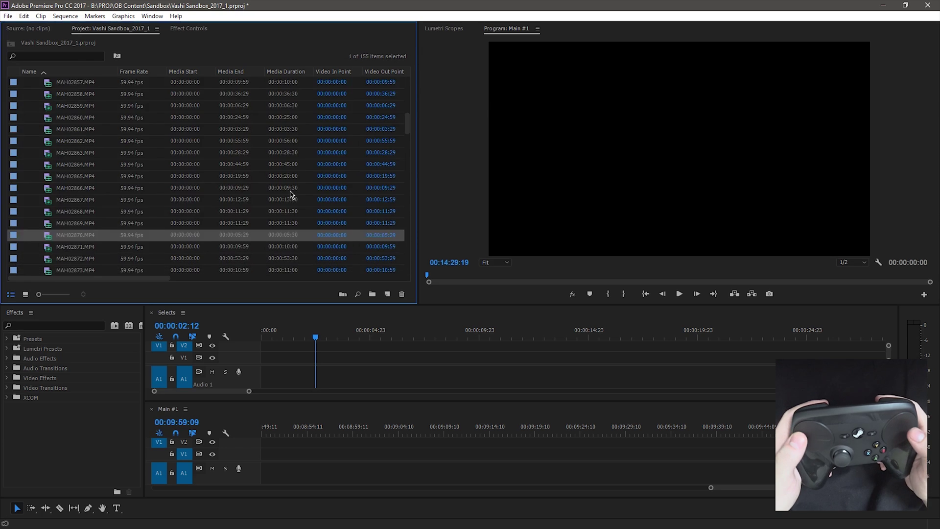
Step: Move back up to the top-level folders and select the 02_RAW MEDIA bin
key("Up")
key("Up")
key("Up")
key("Up")
key("Up")
key("Up")
key("Up")
key("Up")
key("Up")
key("Up")
key("Left")
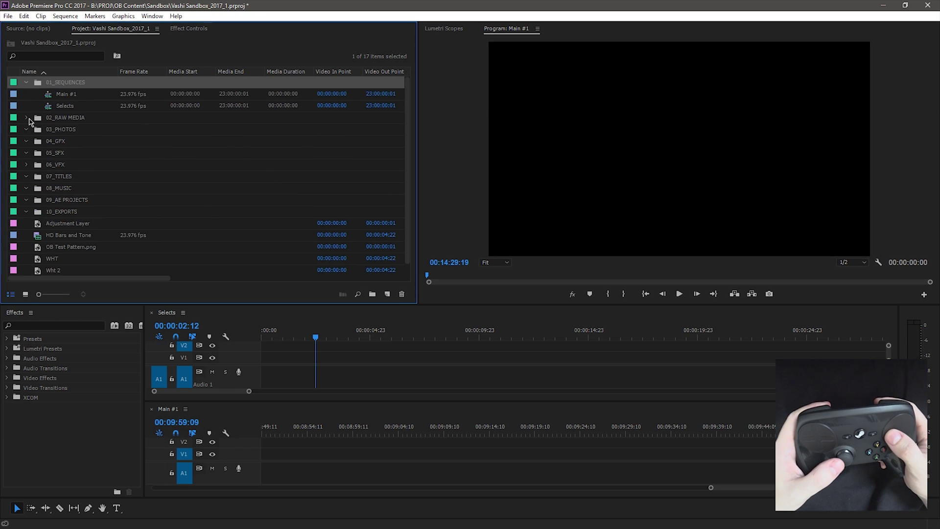
left_click(28, 119)
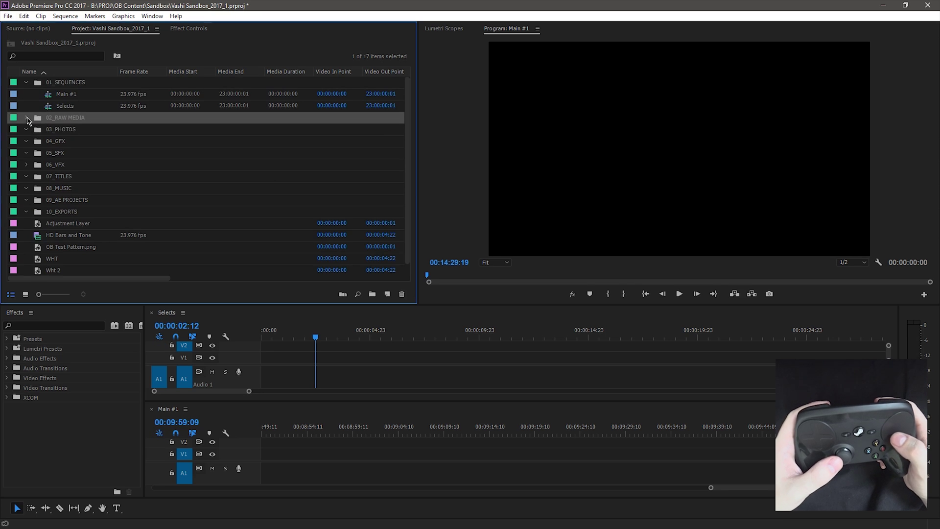
Step: Open the 02_RAW MEDIA bin, dock it beside the Project panel, and browse its clip thumbnails
double_click(38, 120)
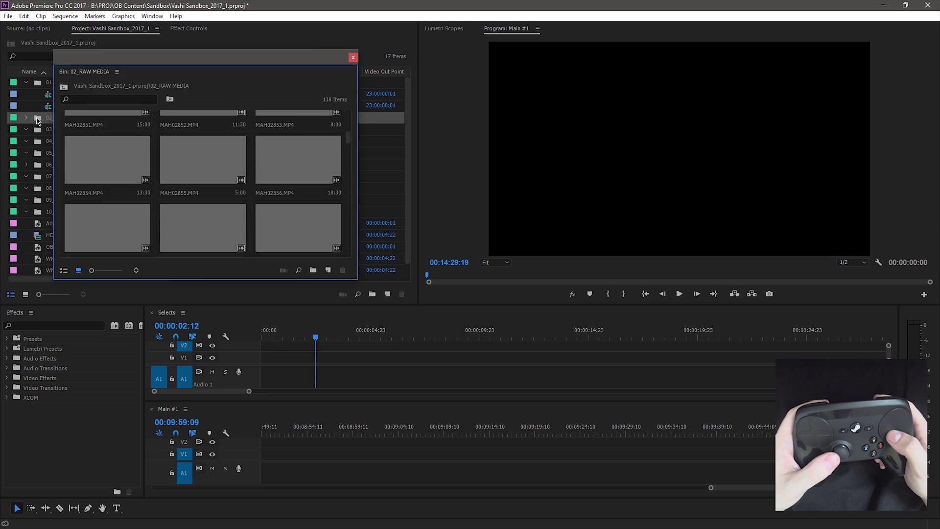
left_click_drag(90, 70, 171, 32)
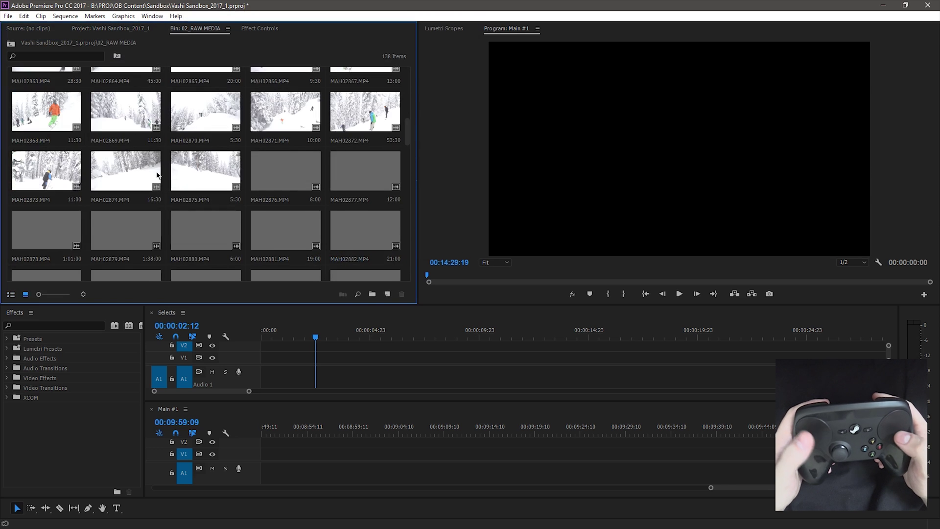
key("Home")
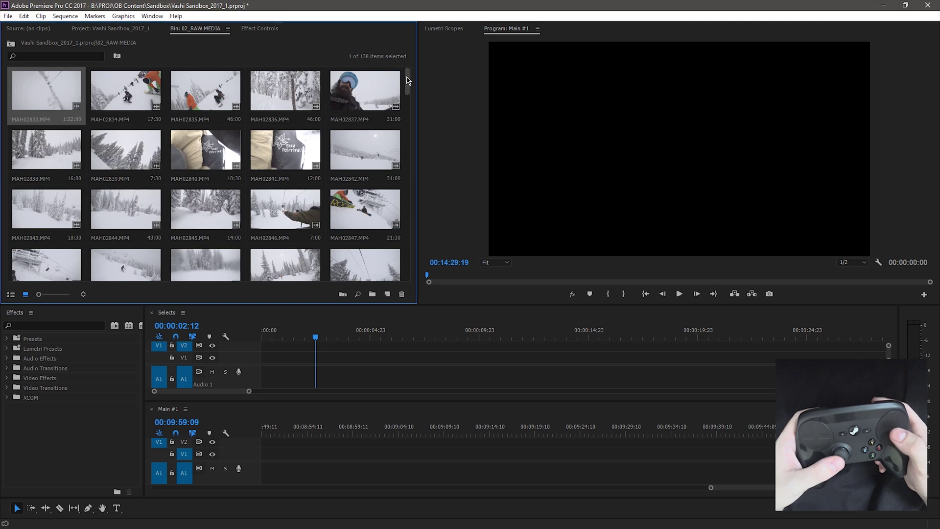
left_click_drag(408, 81, 405, 49)
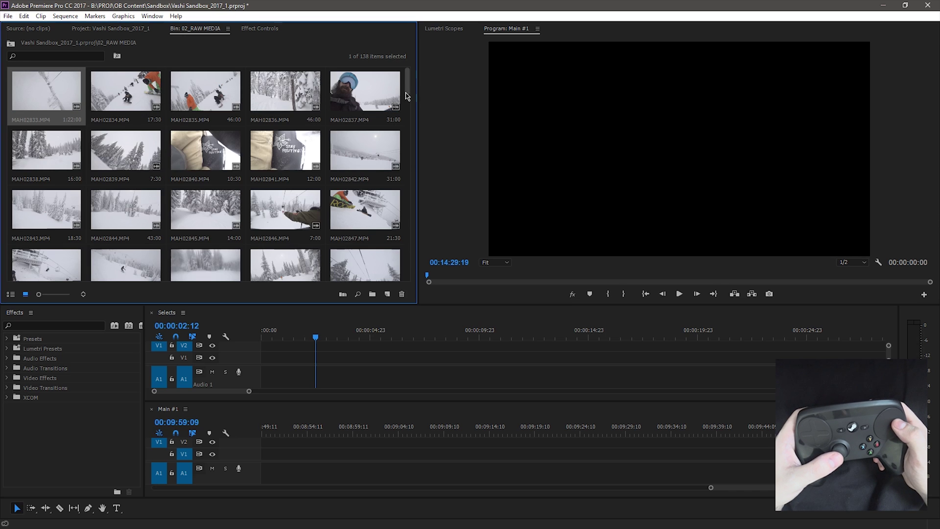
Step: Load MAH02833.MP4 in the Source Monitor and shuttle through it with J/K/L
double_click(63, 78)
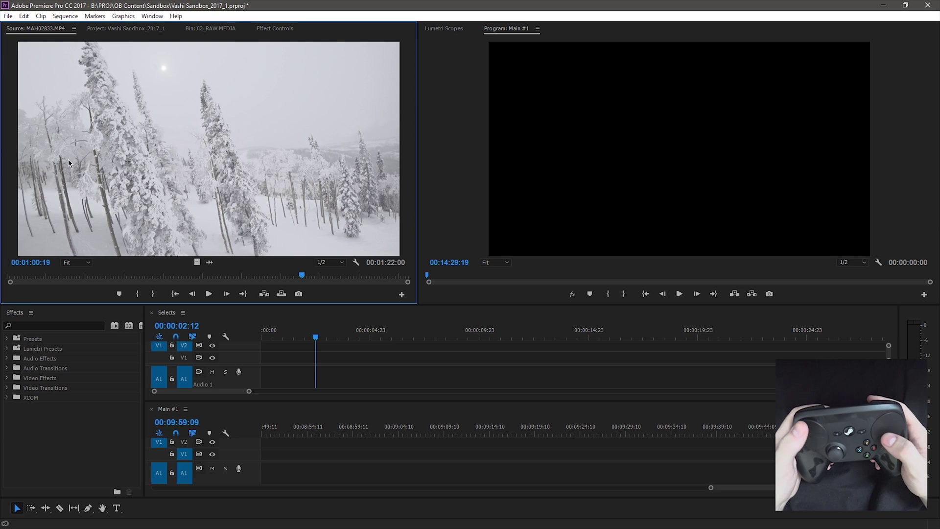
left_click(7, 276)
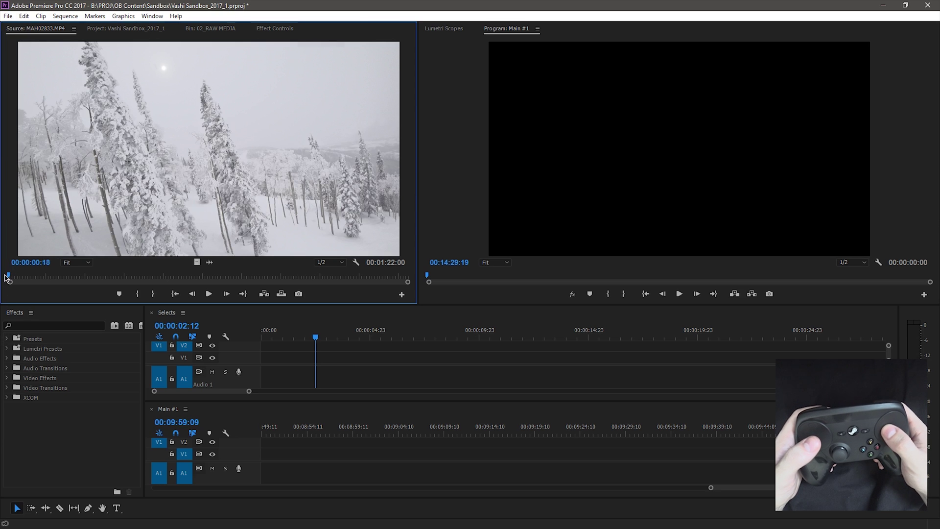
left_click_drag(6, 278, 2, 278)
key("space")
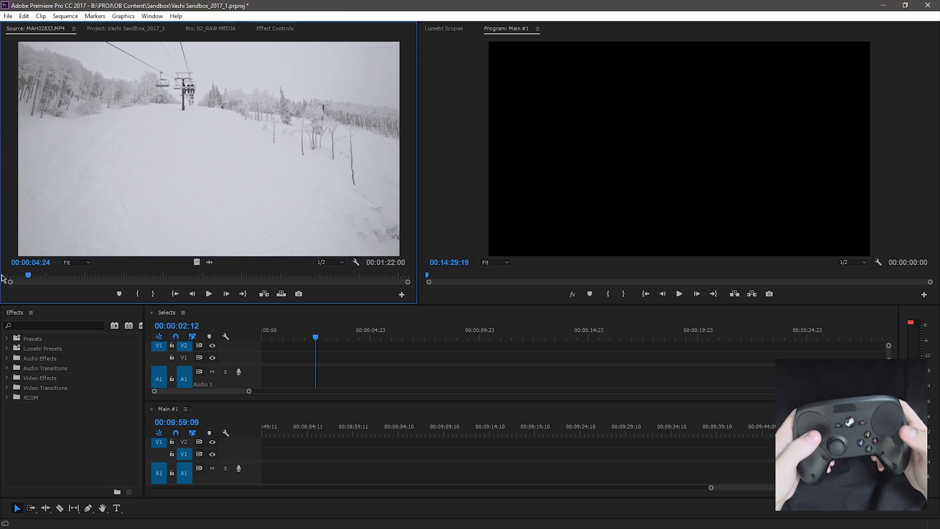
key("Left")
key("Left")
key("Left")
key("Left")
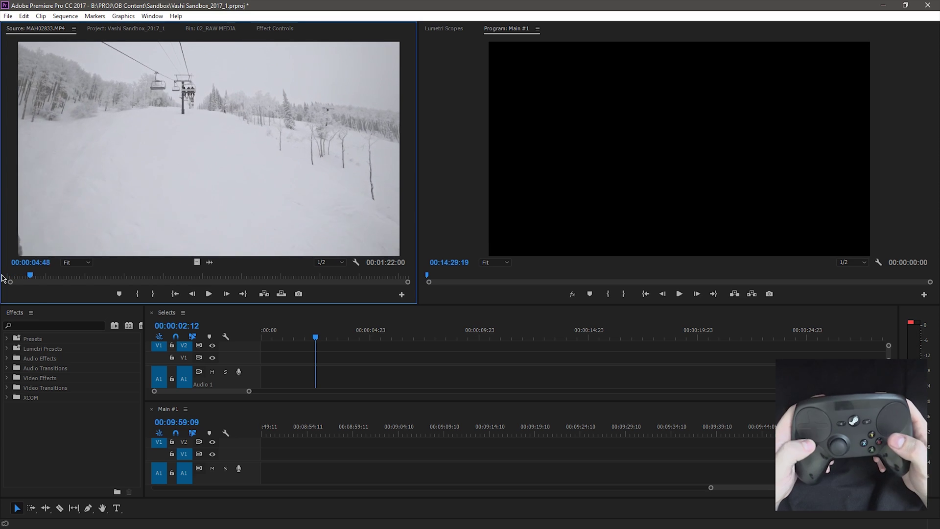
key("Right")
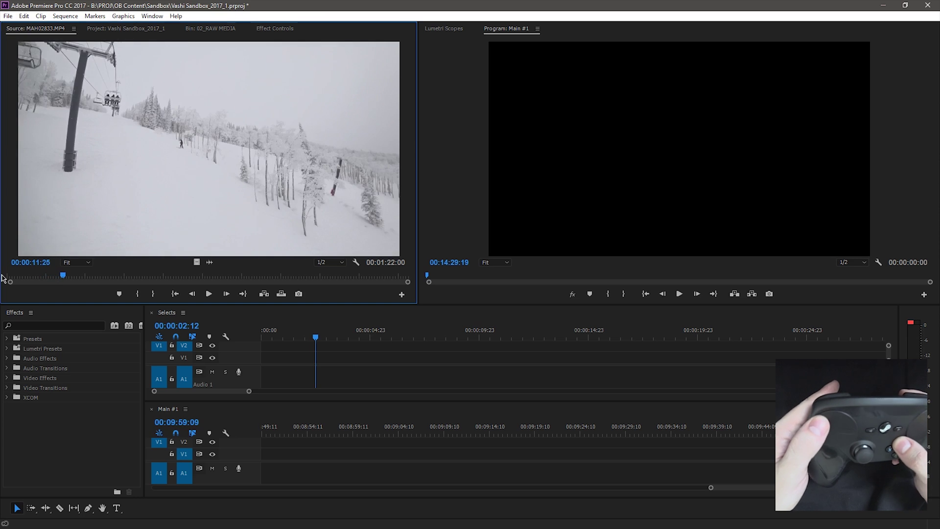
key("j")
key("j")
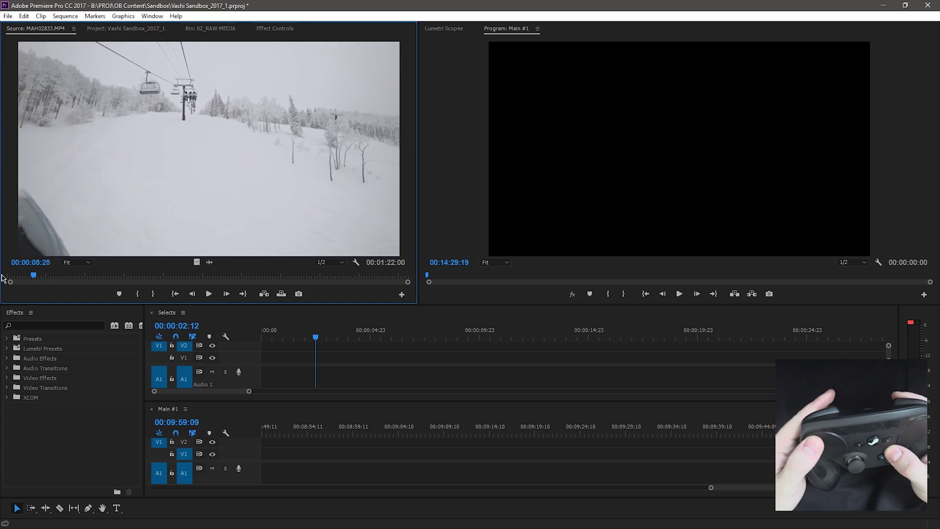
key("l")
key("j")
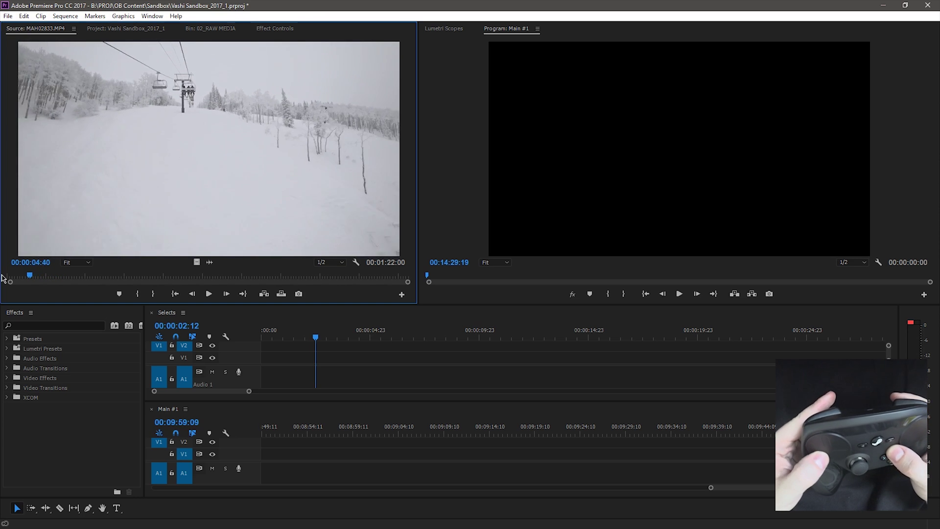
key("l")
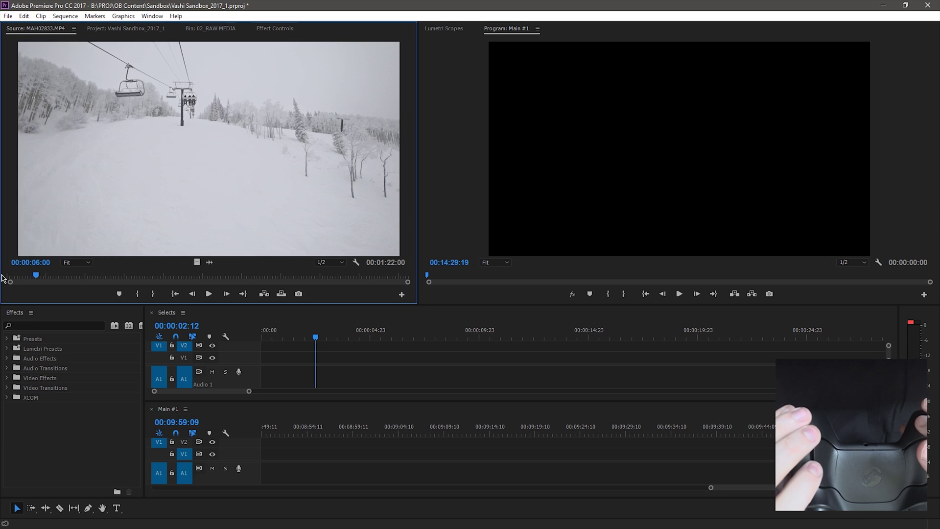
Step: Mark In at 00:00:06:00 and Out 00:00:03:47 later, then overwrite the range into Main #1
key("i")
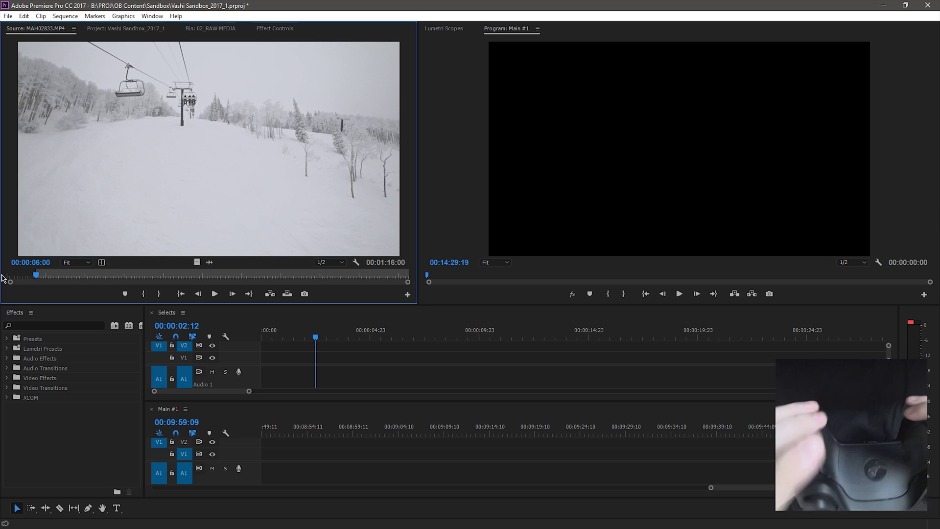
key("l")
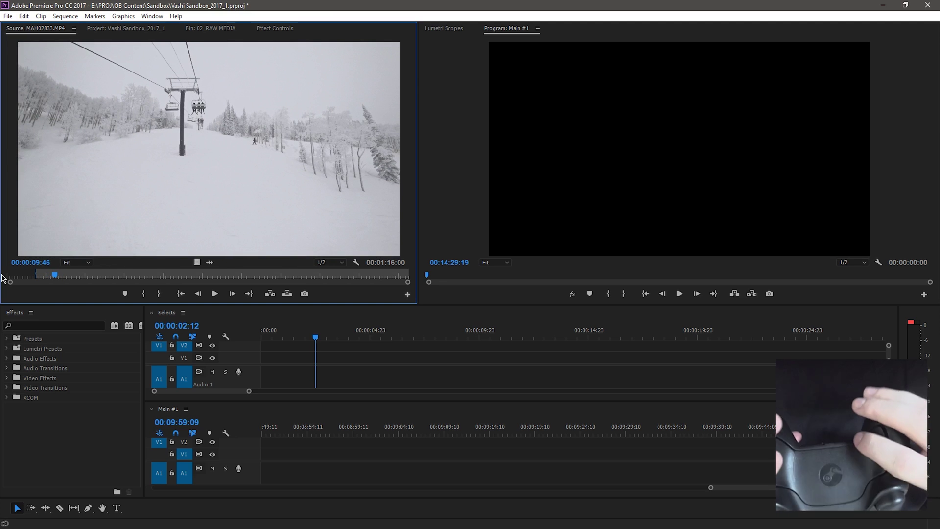
key("o")
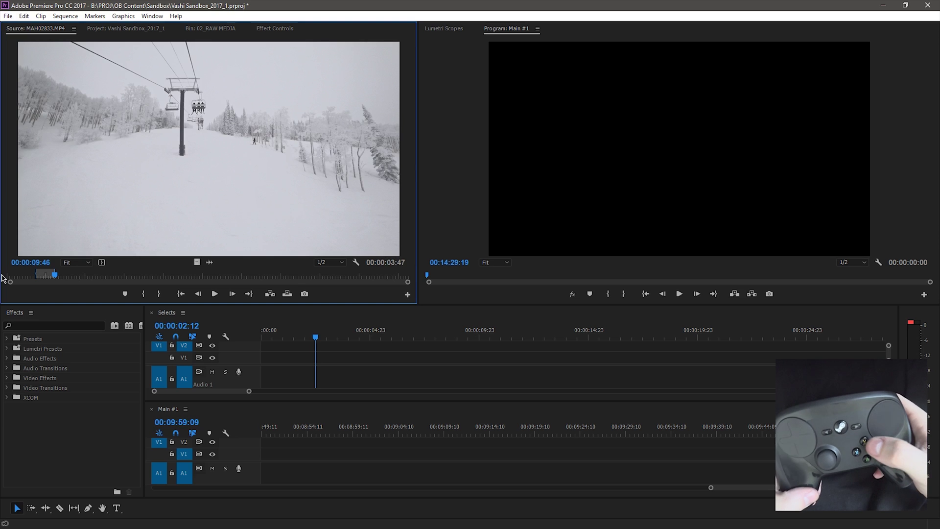
key("period")
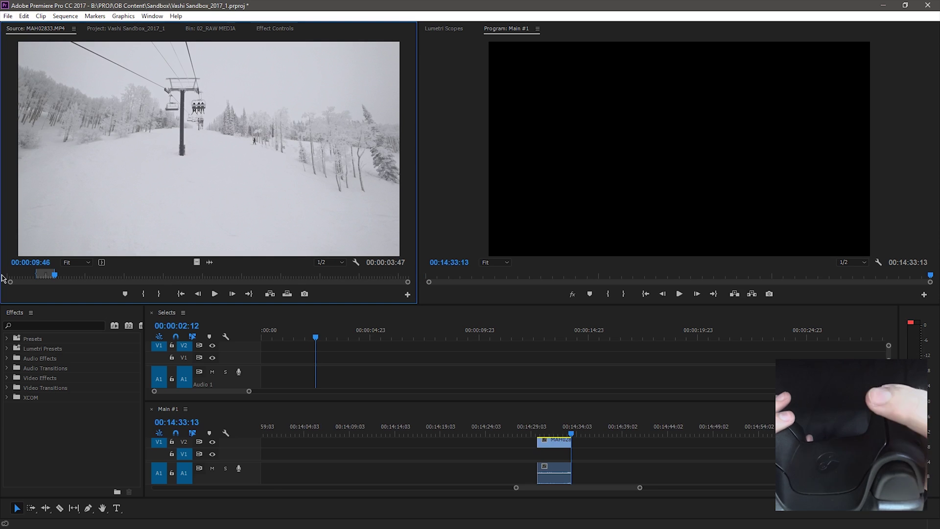
Step: Undo the MAH02833.MP4 range mistakenly overwritten into Main #1
left_click(428, 423)
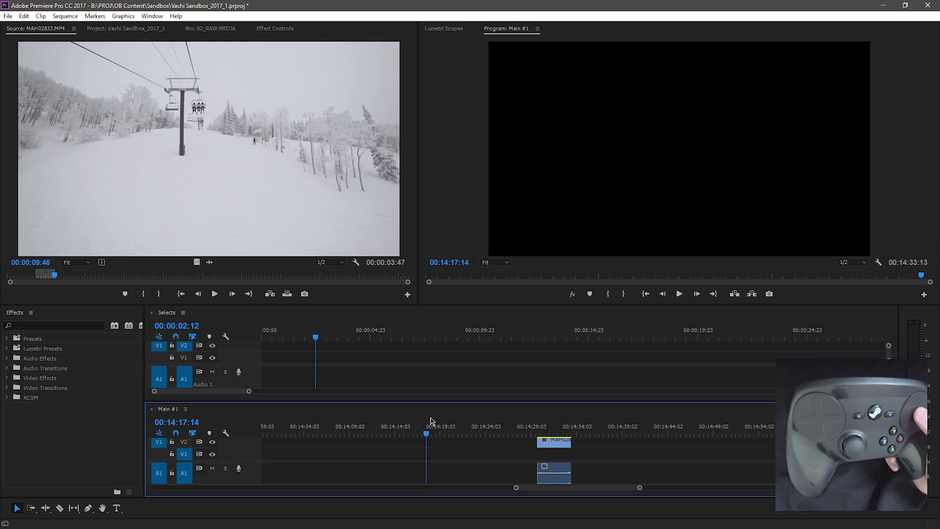
left_click(480, 332)
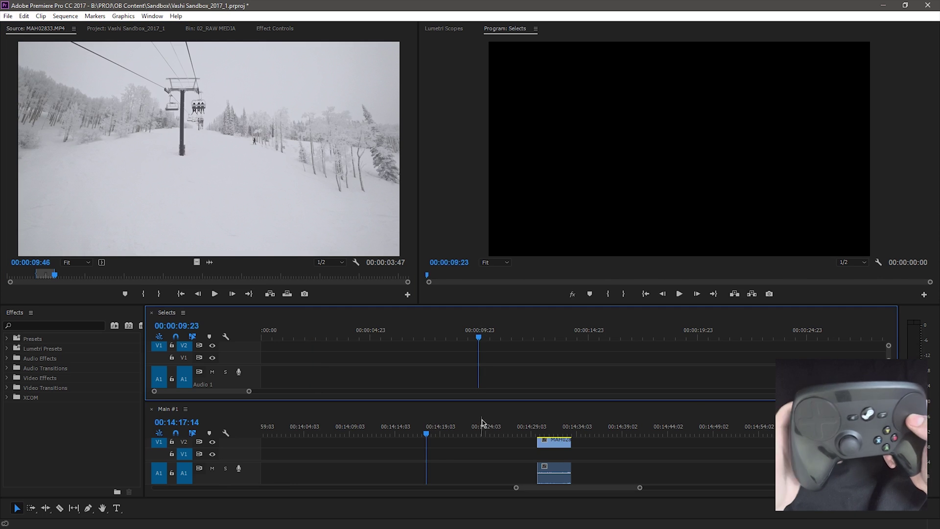
left_click_drag(483, 424, 529, 423)
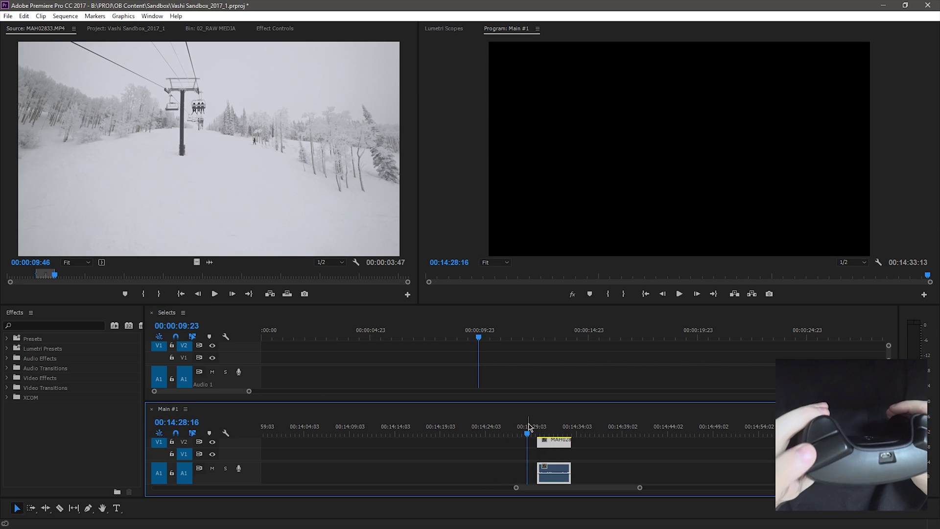
key("ctrl+z")
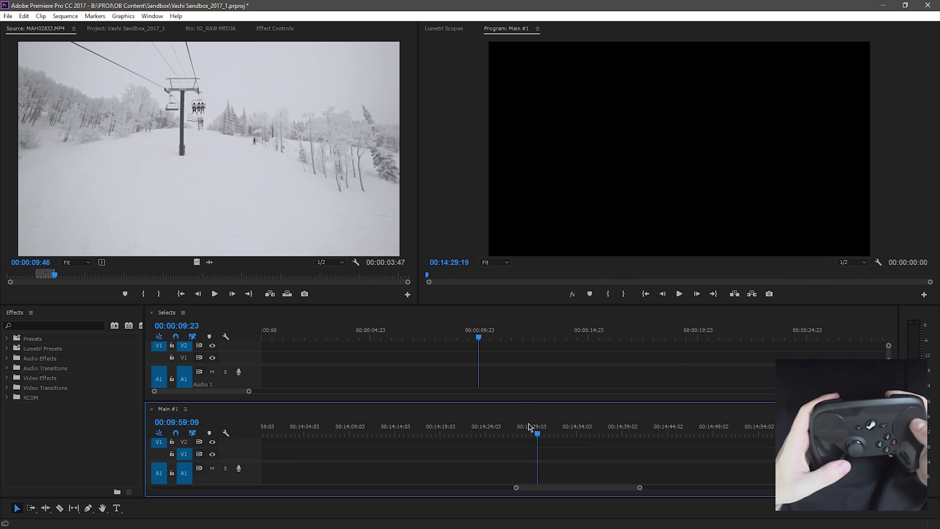
Step: Overwrite the marked MAH02833.MP4 range at the start of the Selects sequence
key("shift+3")
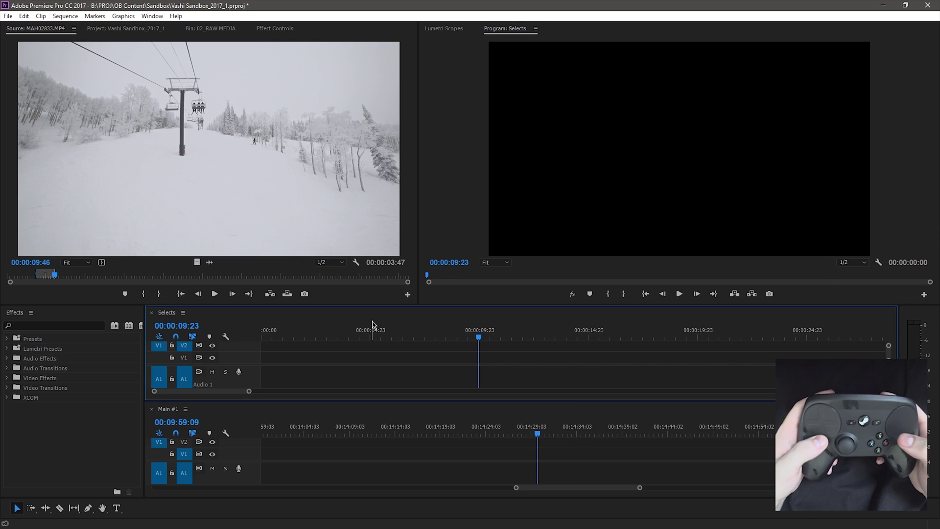
key("Right")
key("Home")
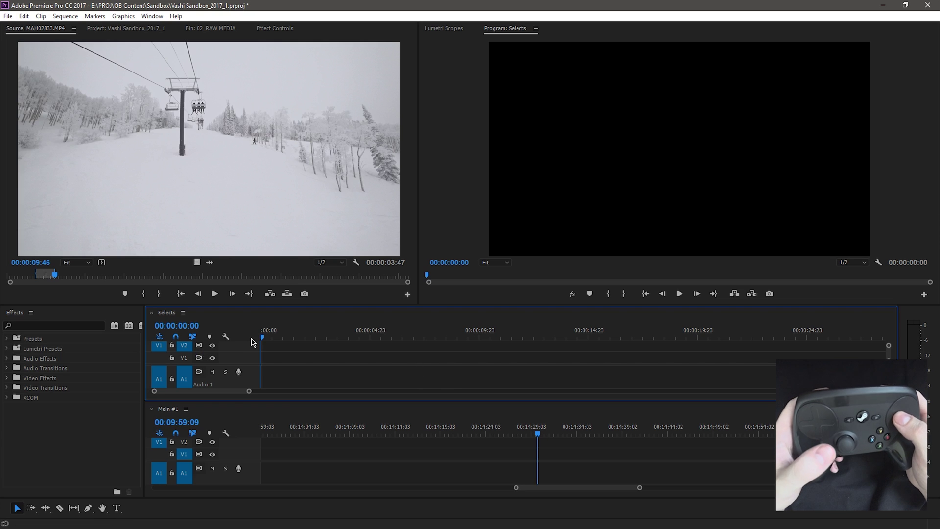
key("shift+2")
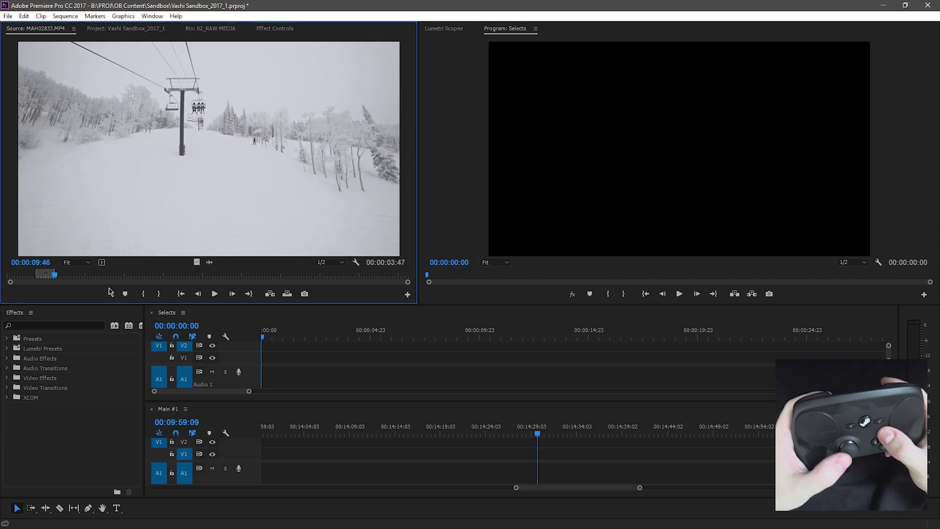
key("period")
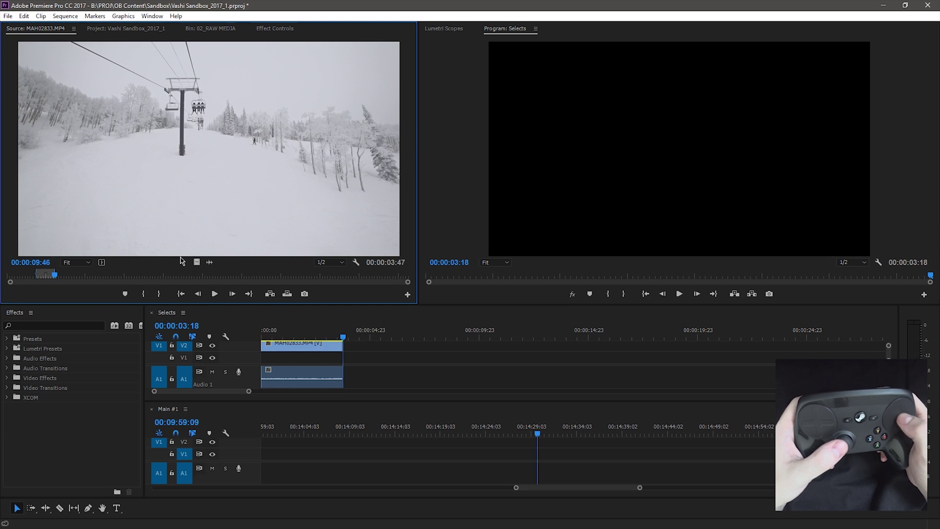
left_click(203, 29)
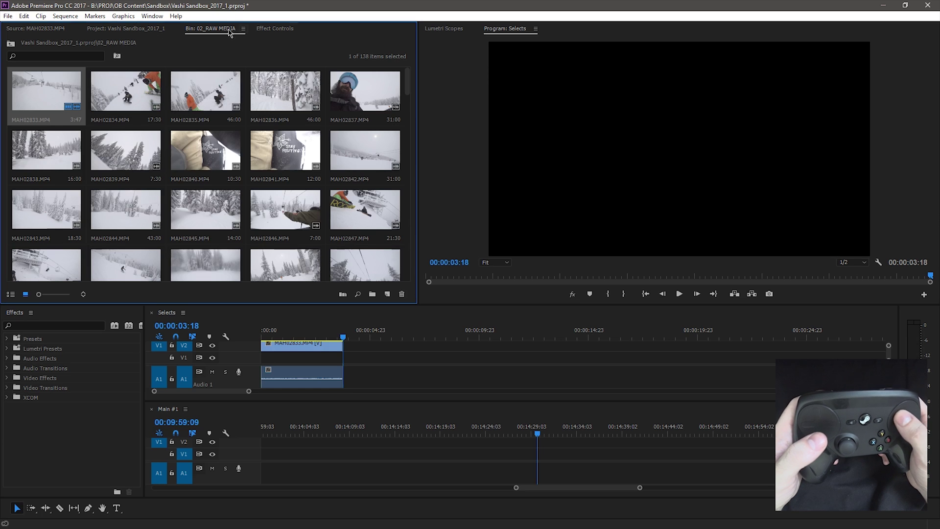
Step: Load MAH02834.MP4 into the Source Monitor for previewing
double_click(136, 89)
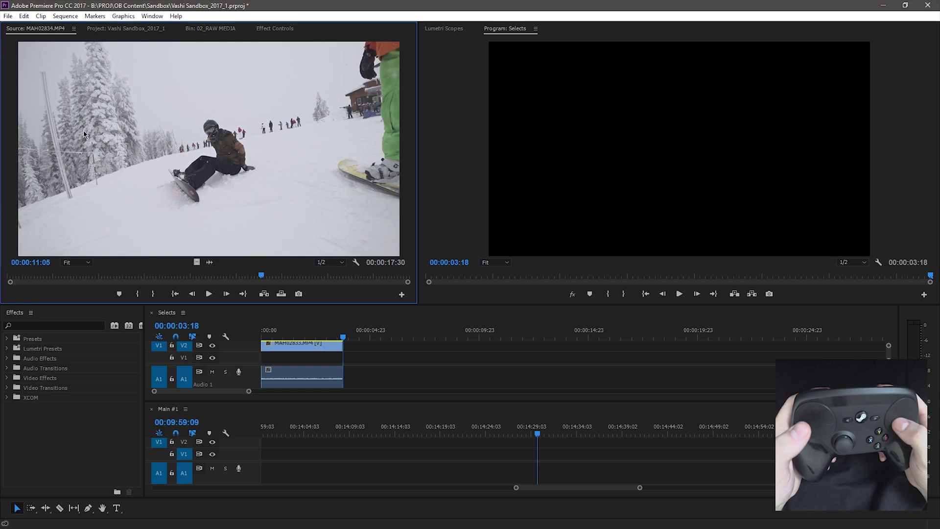
Step: Mark a 00:00:02:06 range of MAH02834.MP4 and overwrite it into Selects, undoing an over-long first try
left_click(9, 274)
key("space")
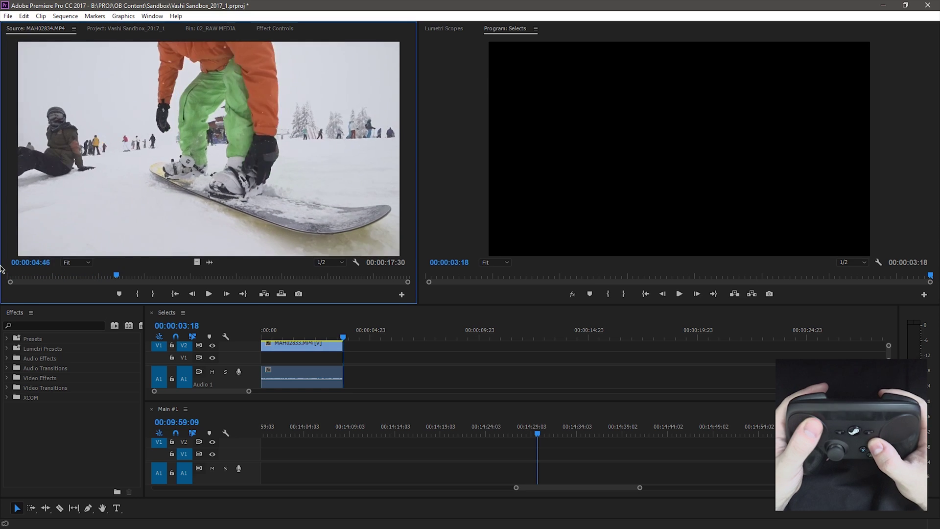
key("i")
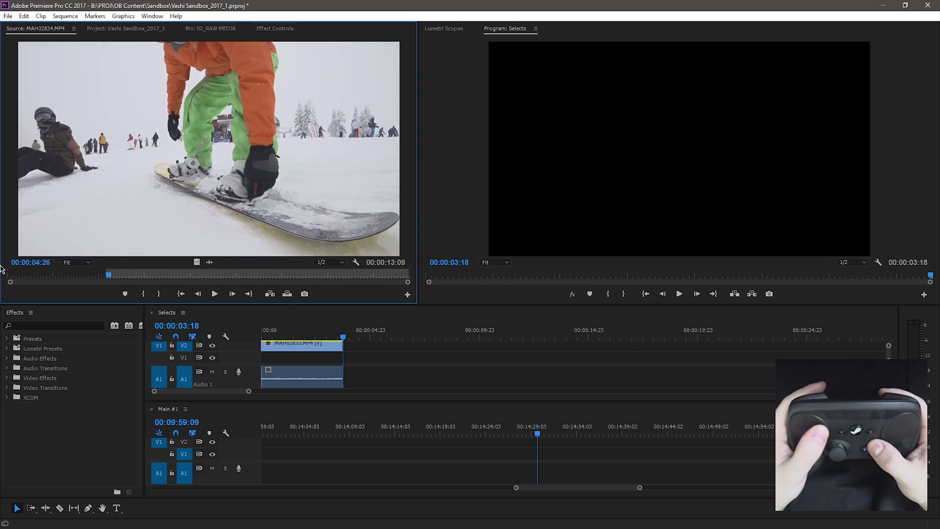
key(".")
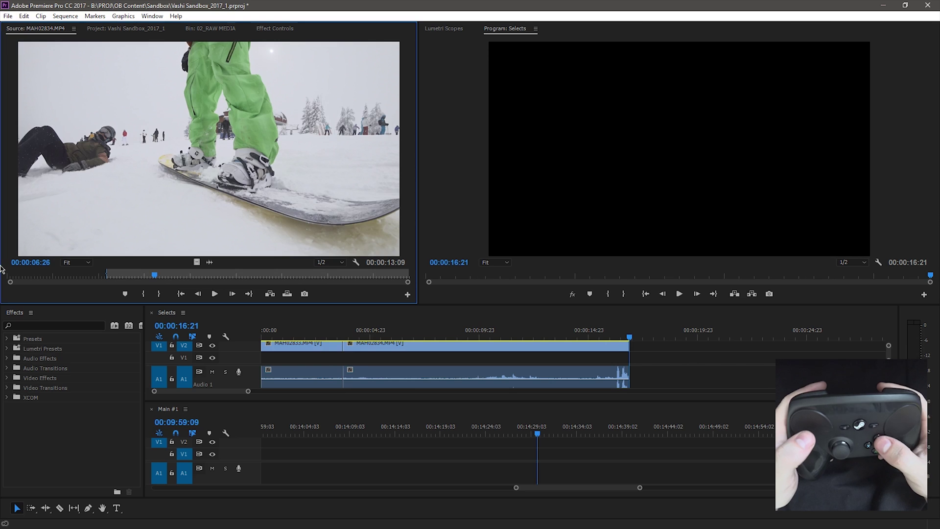
key("ctrl+z")
key("o")
key(".")
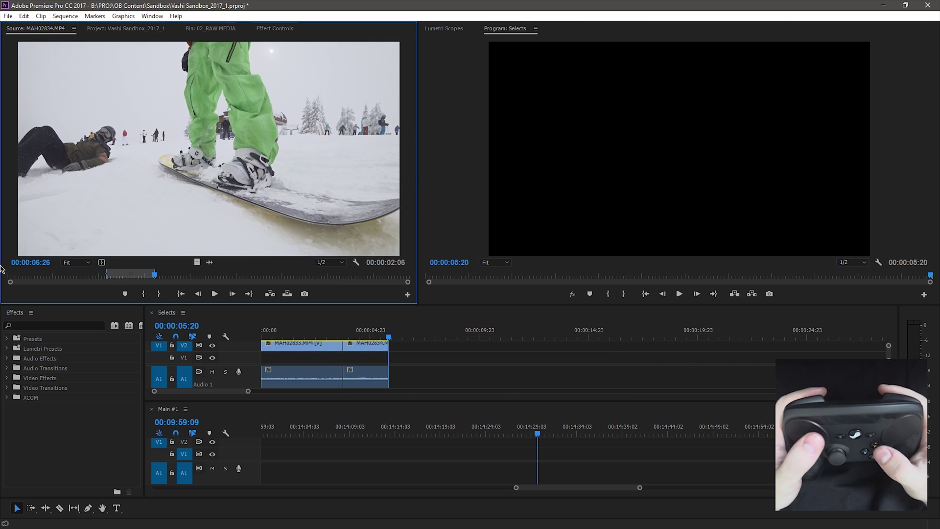
left_click(190, 30)
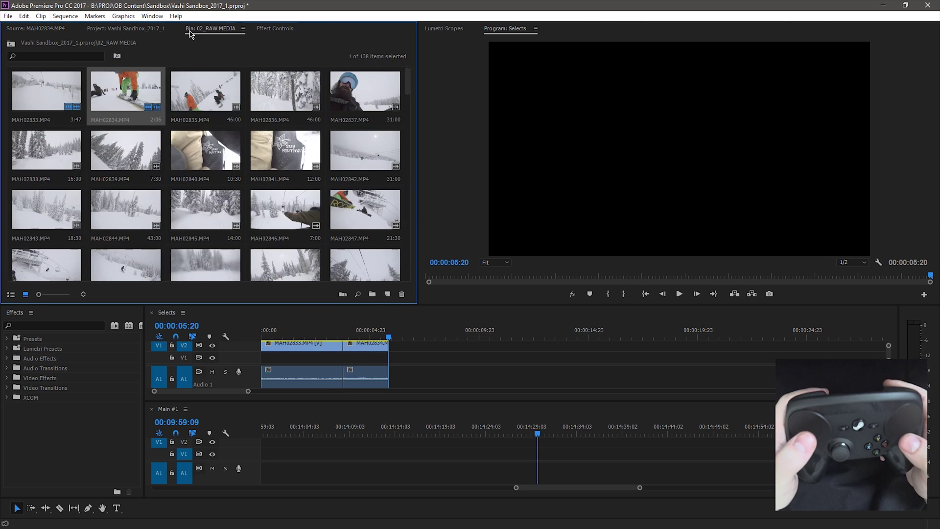
key("Right")
key("Right")
key("Right")
key("Left")
key("Left")
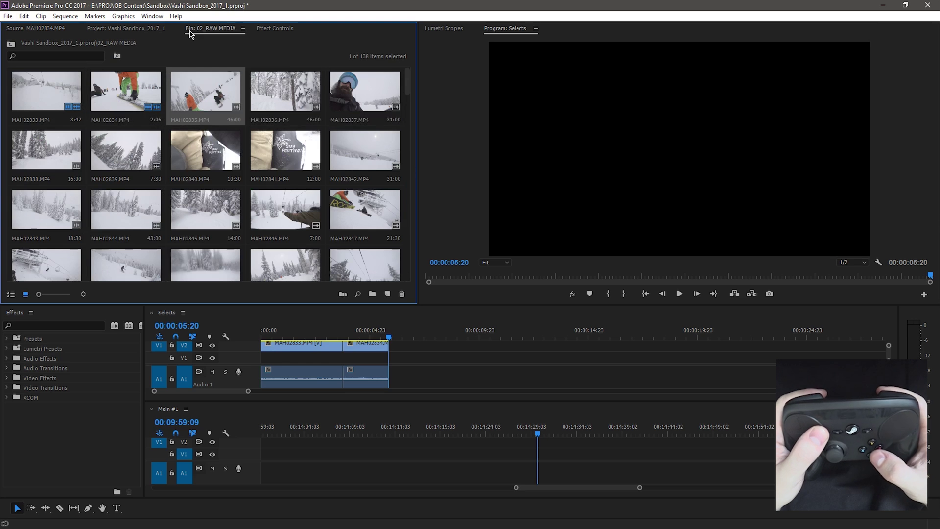
key("Home")
key("space")
key("space")
key("d")
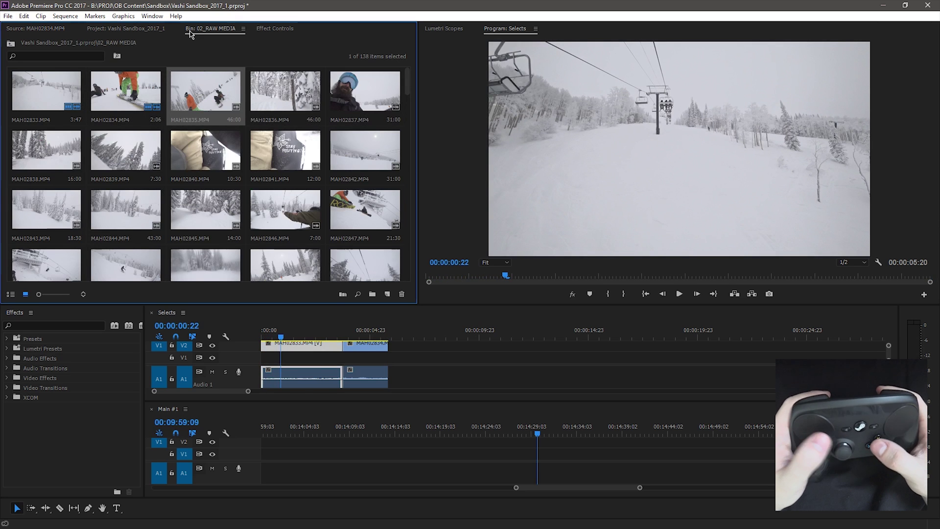
key("minus")
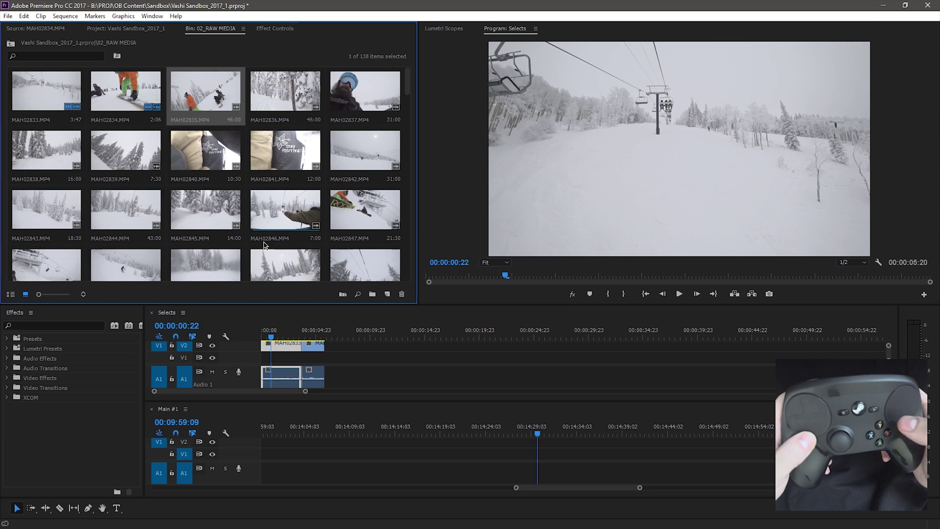
key("shift+3")
key("shift+3")
key("Home")
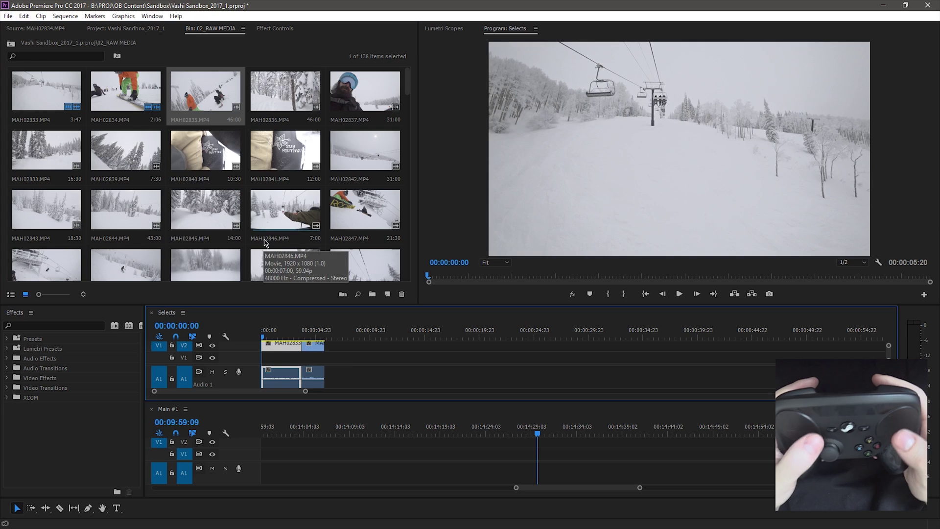
key("shift+5")
key("shift+3")
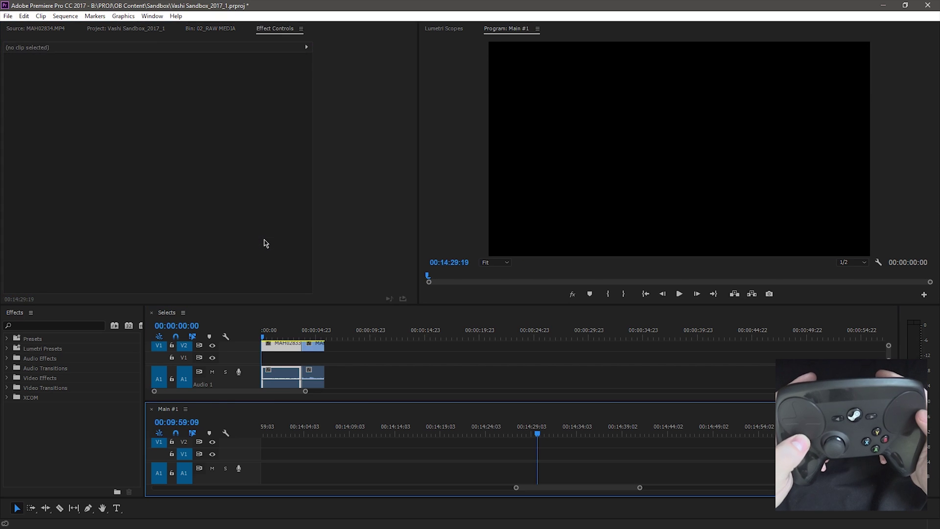
key("Down")
key("Down")
key("f")
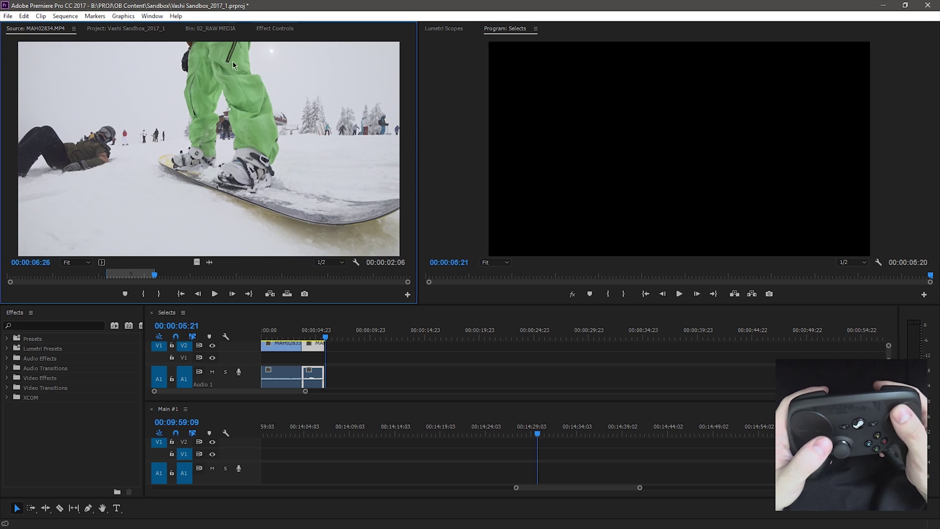
left_click(210, 28)
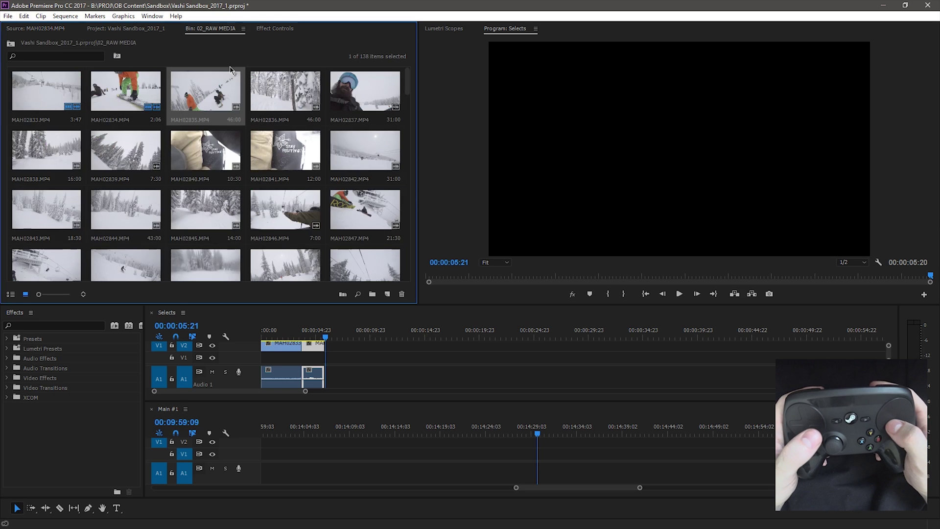
Step: Mark a 00:00:02:56 range of MAH02836.MP4 and append it to Selects, bringing it to 00:00:08:19
double_click(295, 81)
key("c")
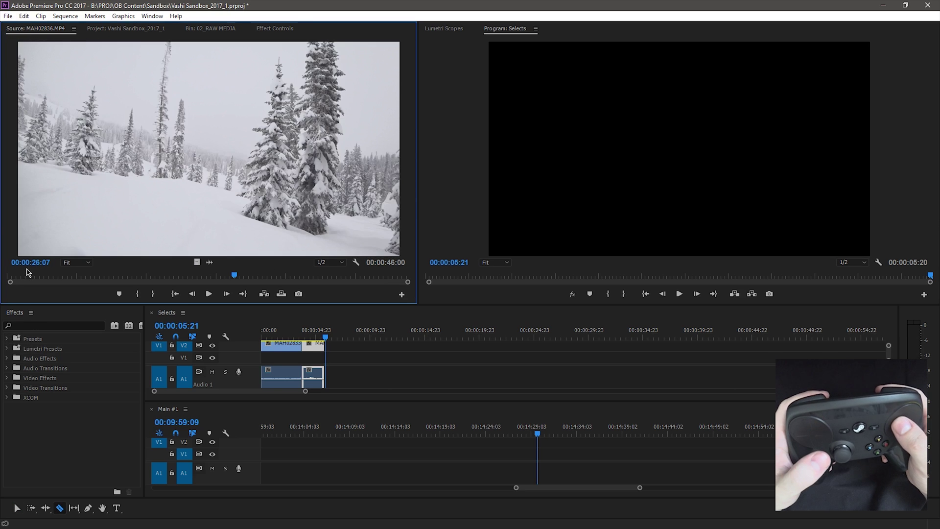
left_click_drag(19, 275, 2, 279)
key("space")
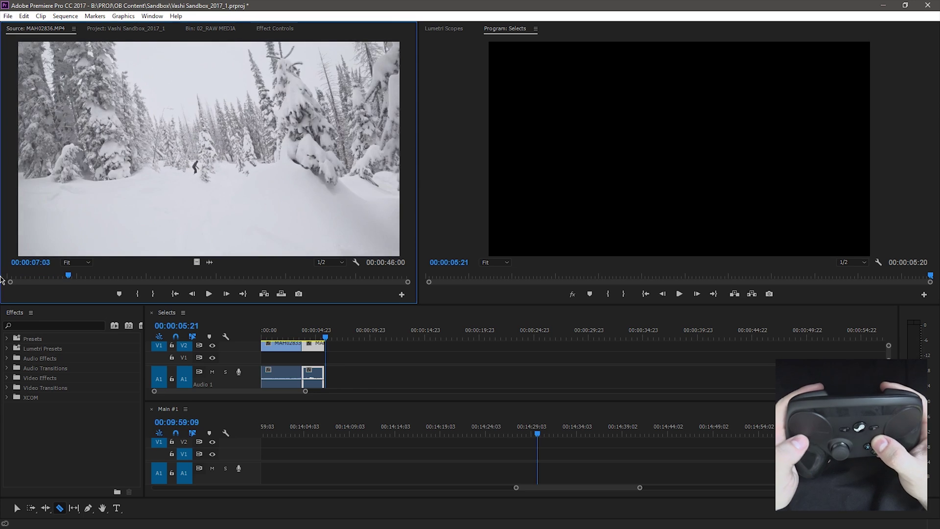
key("i")
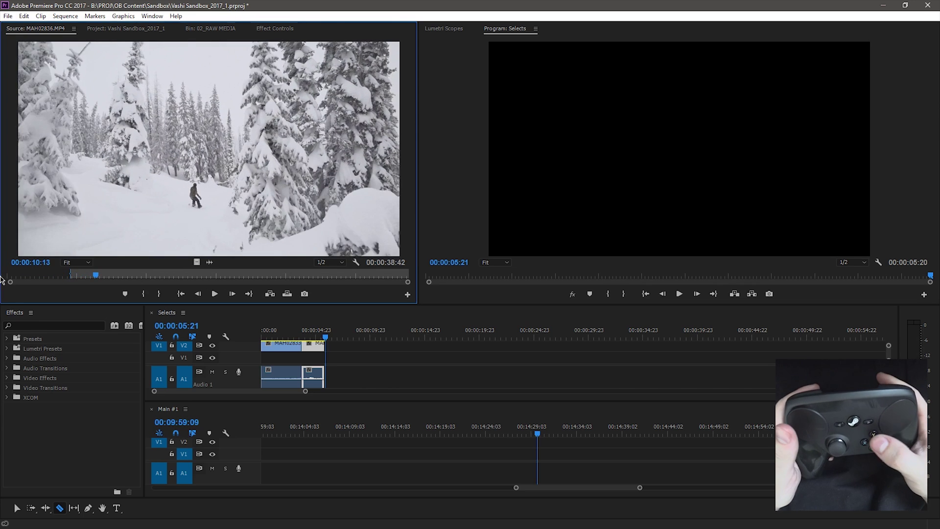
key("o")
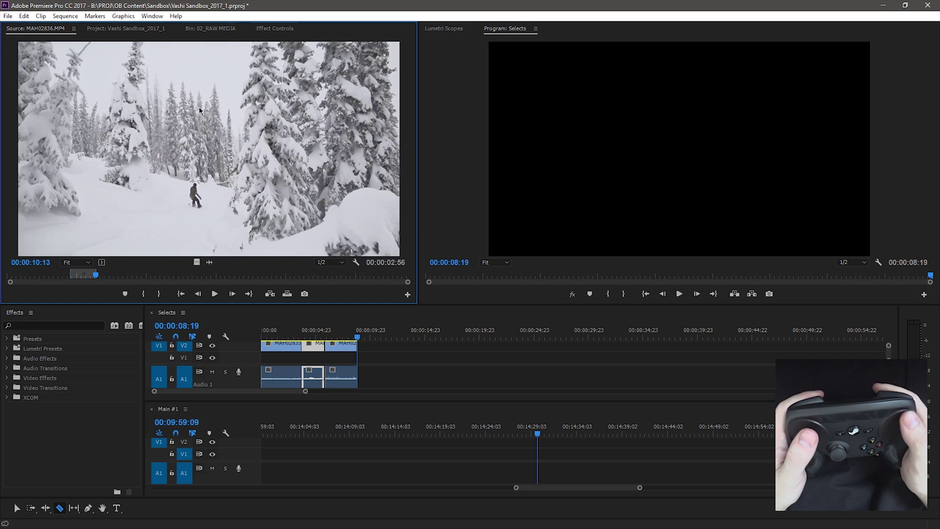
left_click(211, 30)
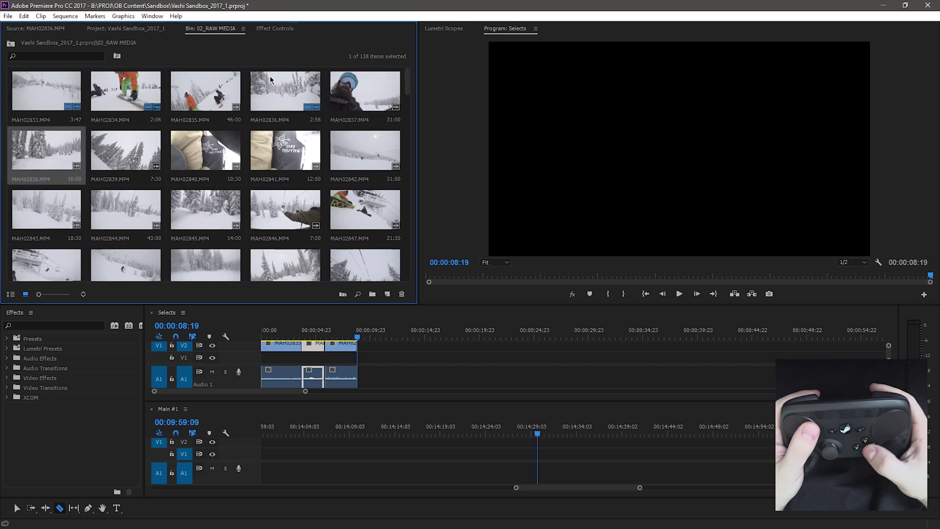
Step: Mark a 00:00:03:32 range of MAH02837.MP4 and append it, making Selects 00:00:12:07 long
key("Right")
double_click(333, 86)
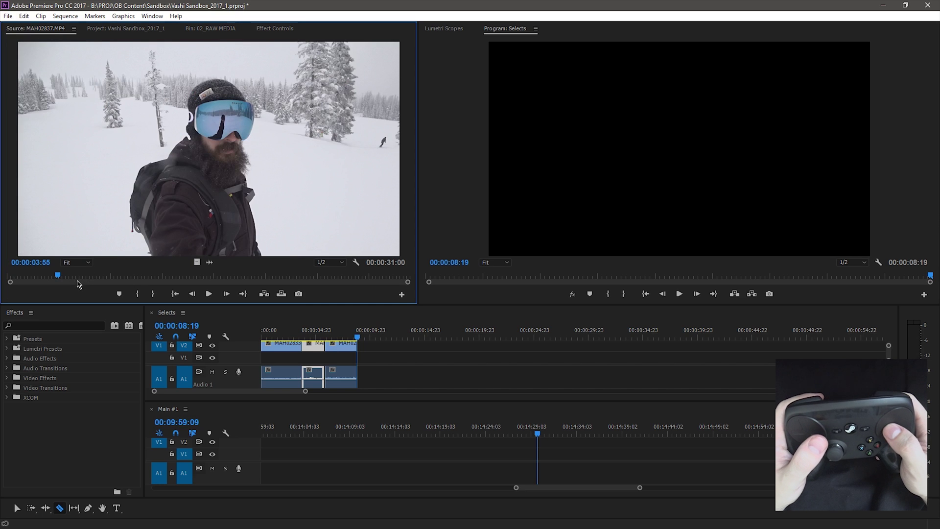
mouse_move(81, 277)
left_mouse_down()
mouse_move(102, 277)
mouse_move(73, 277)
mouse_move(93, 275)
left_mouse_up()
key("i")
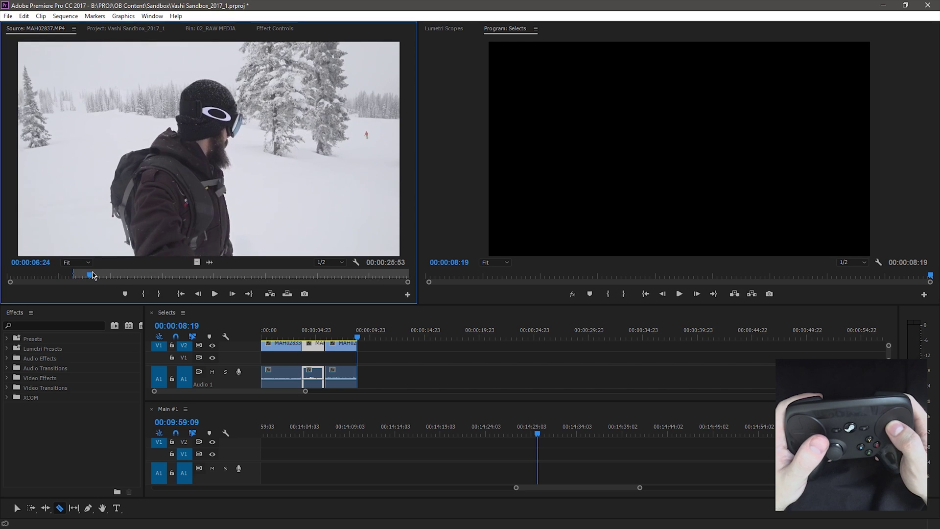
key("l")
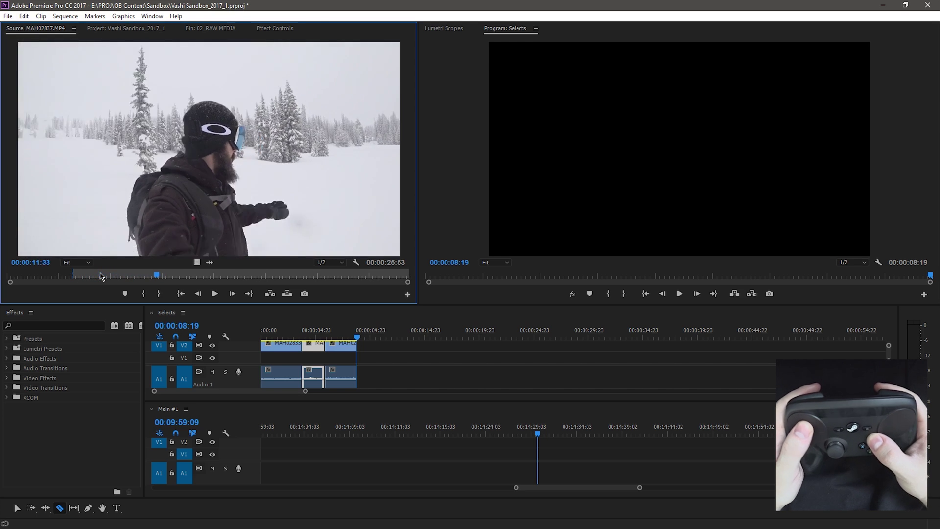
key("j")
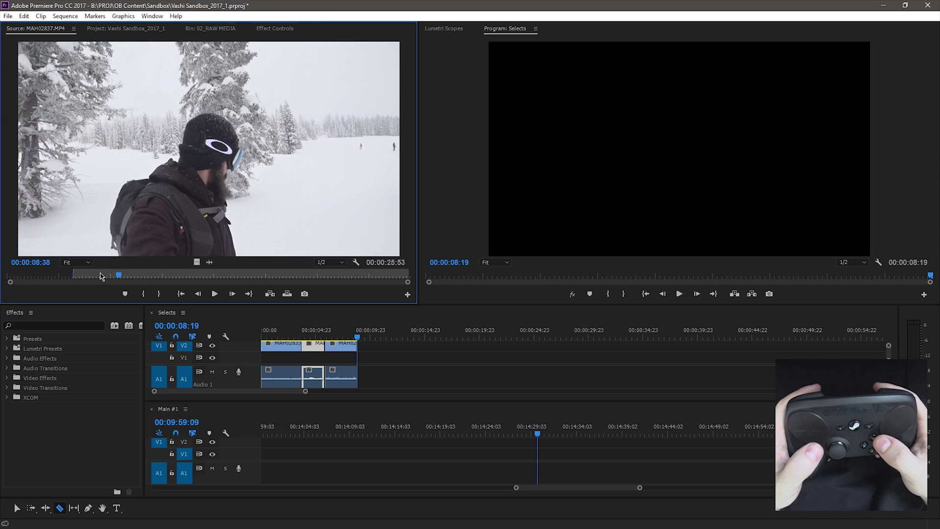
key("o")
key(".")
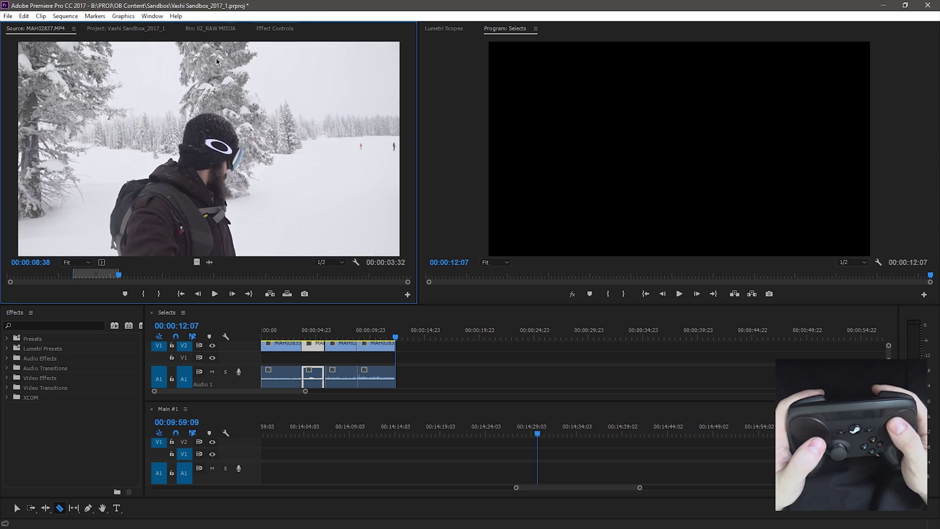
left_click(226, 28)
Step: Preview clip MAH02840 in the Source Monitor with J and L
double_click(202, 156)
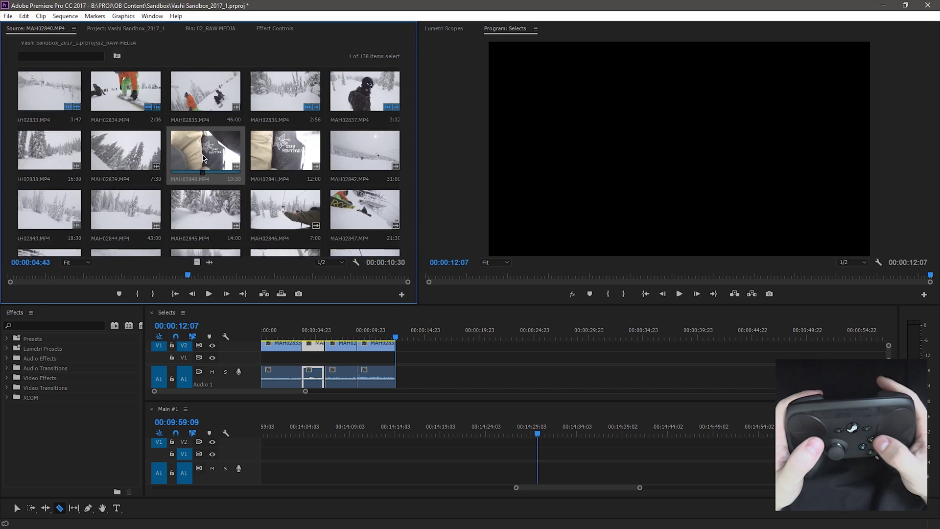
key("j")
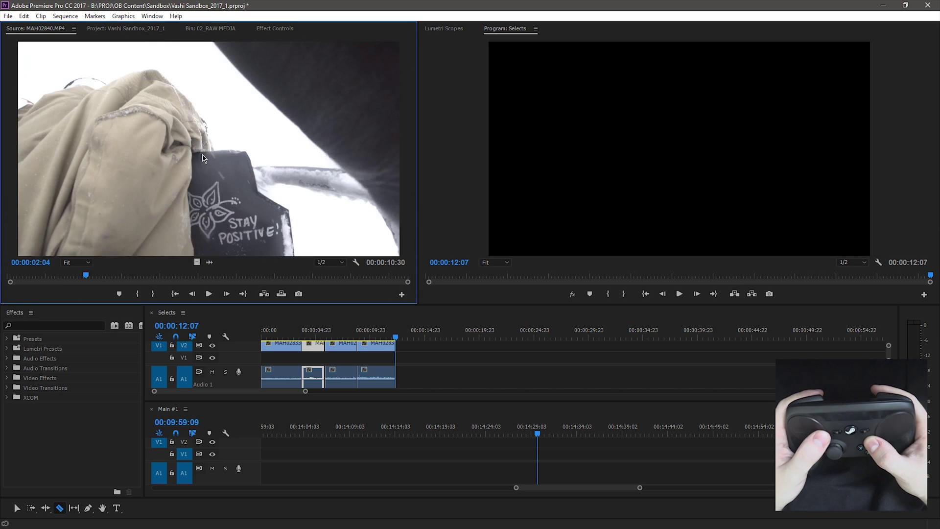
key("l")
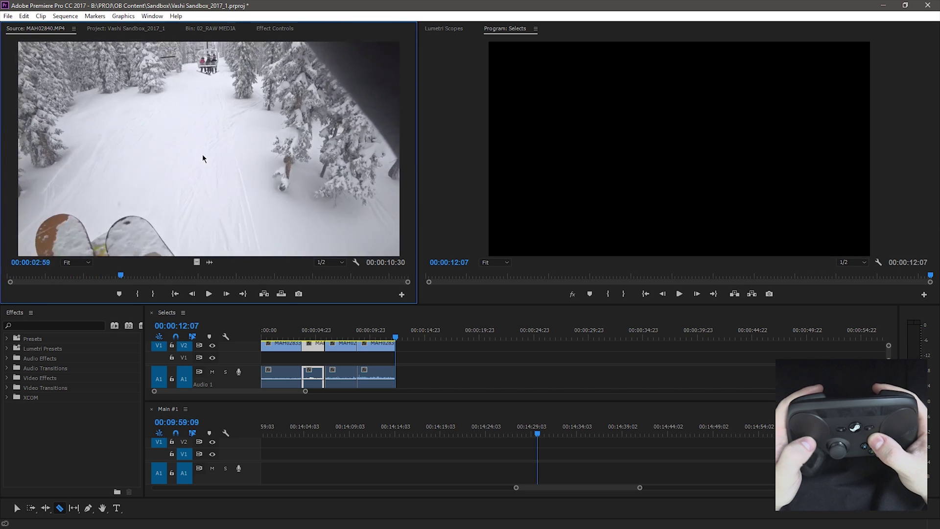
Step: Mark the chairlift section of MAH02841 and append it, extending Selects to 00:00:16:01
left_click(217, 30)
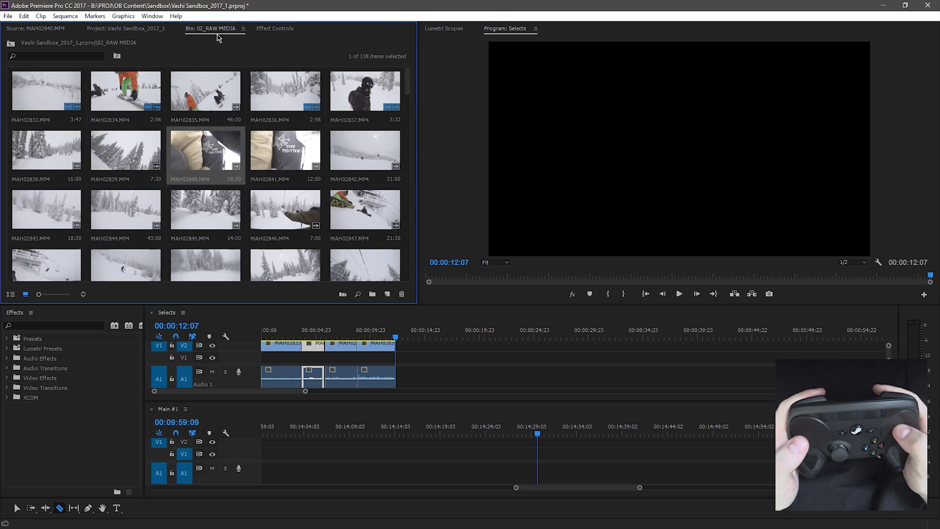
double_click(268, 161)
key("l")
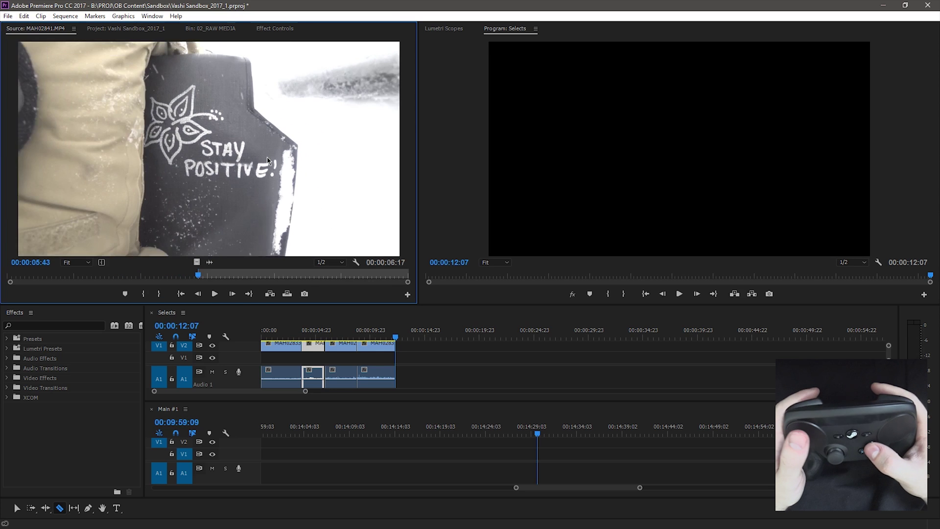
key("i")
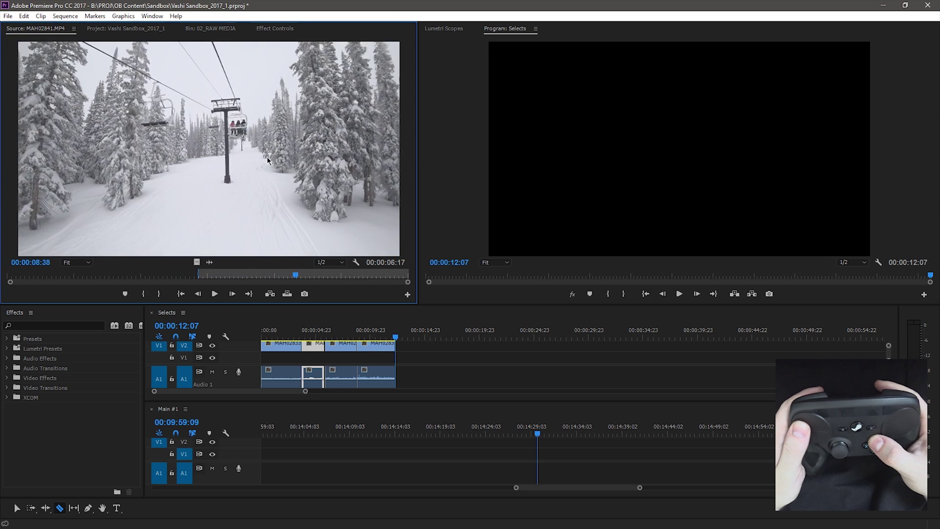
key("o")
key("period")
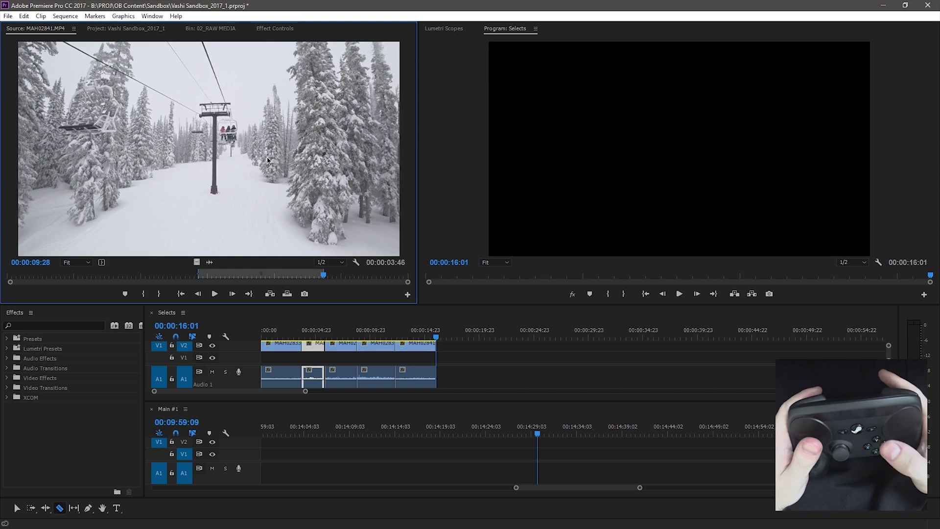
Step: Step through the edit points of the Selects sequence with the Up/Down arrows
left_click(250, 324)
key("Left")
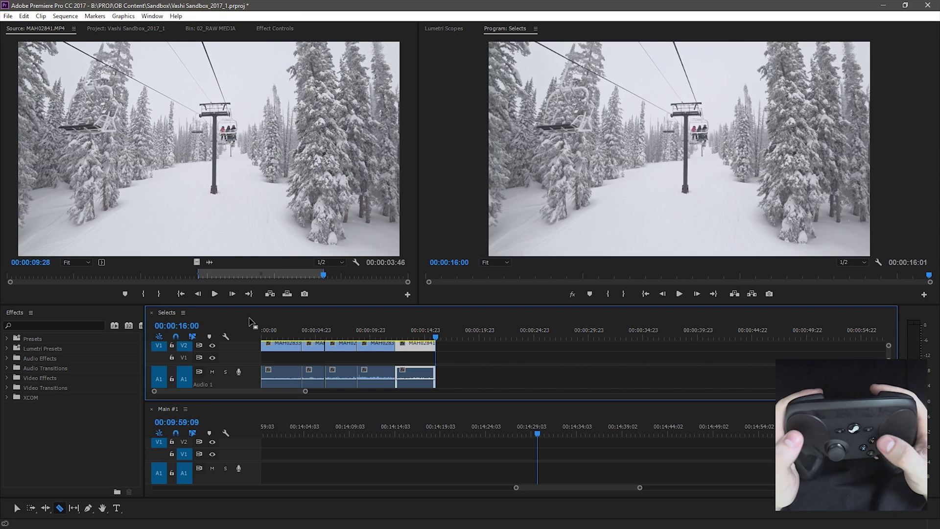
key("Up")
key("Up")
key("Up")
key("Up")
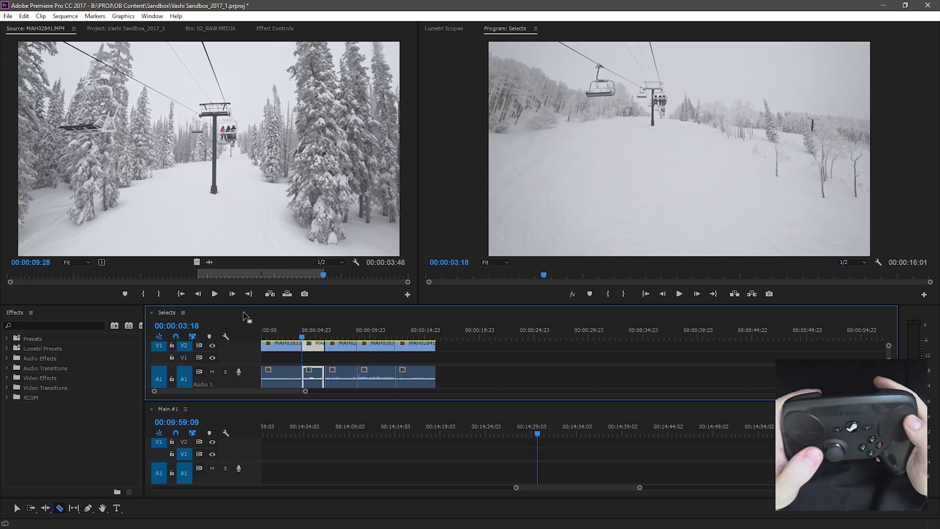
key("Down")
key("Down")
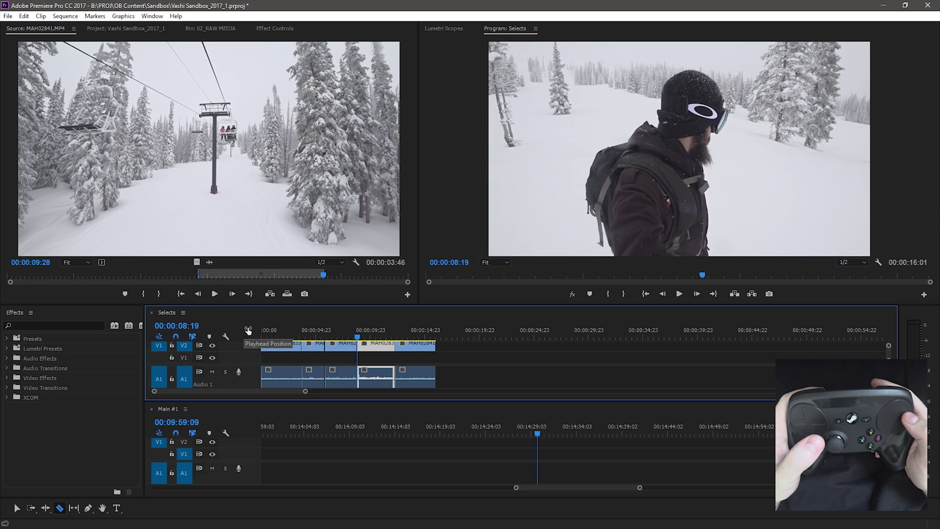
key("Down")
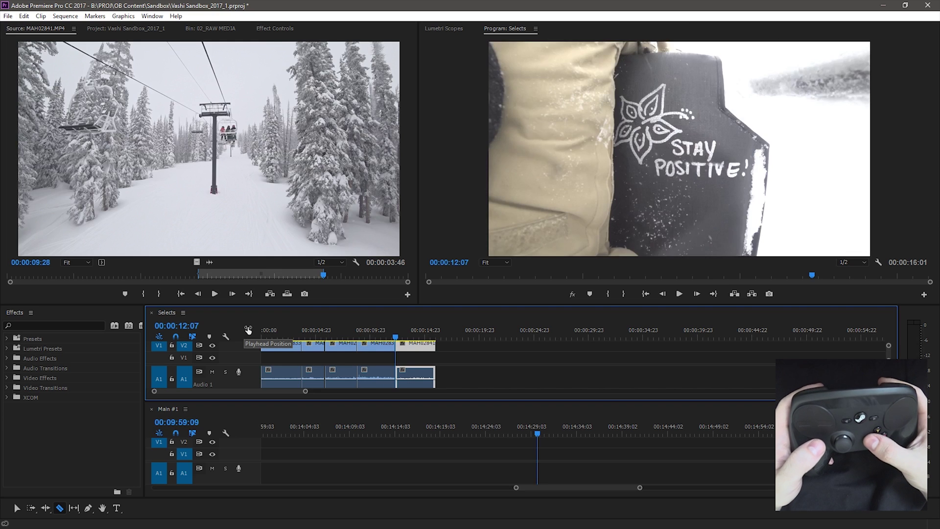
Step: Place the clip at the very start of Main #1, undoing the misplaced first insertion
key("shift+3")
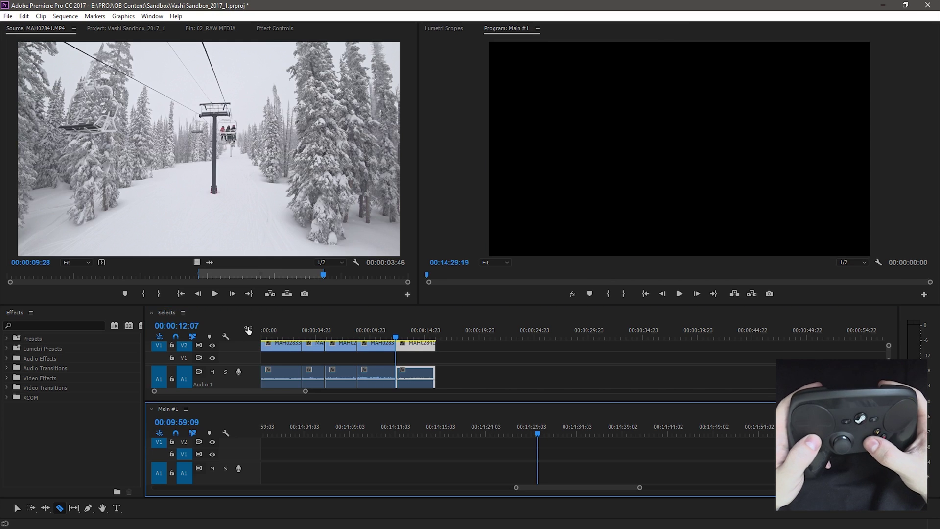
key("period")
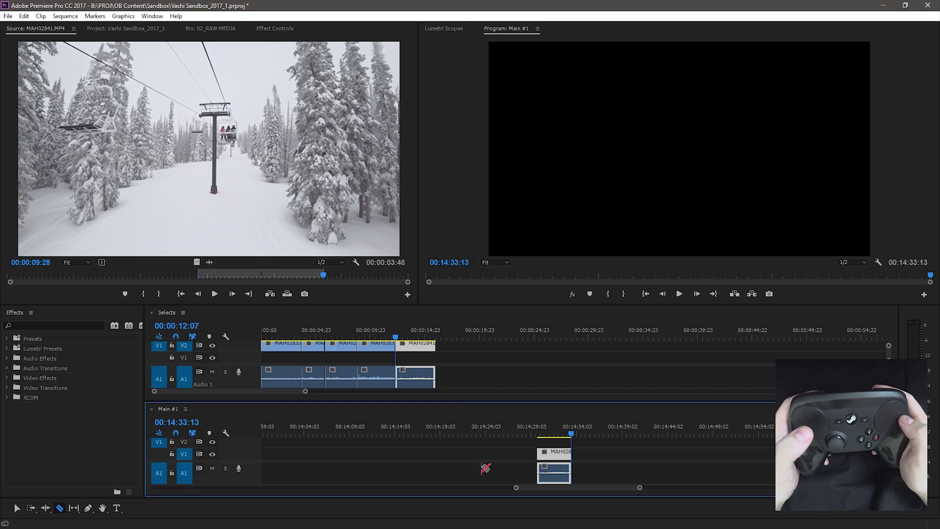
left_click_drag(445, 426, 278, 419)
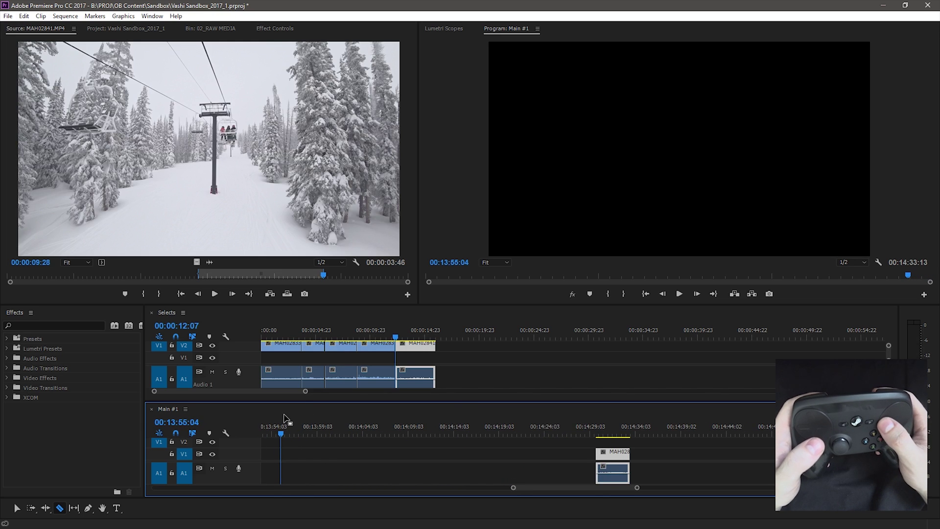
key("ctrl+z")
key("Home")
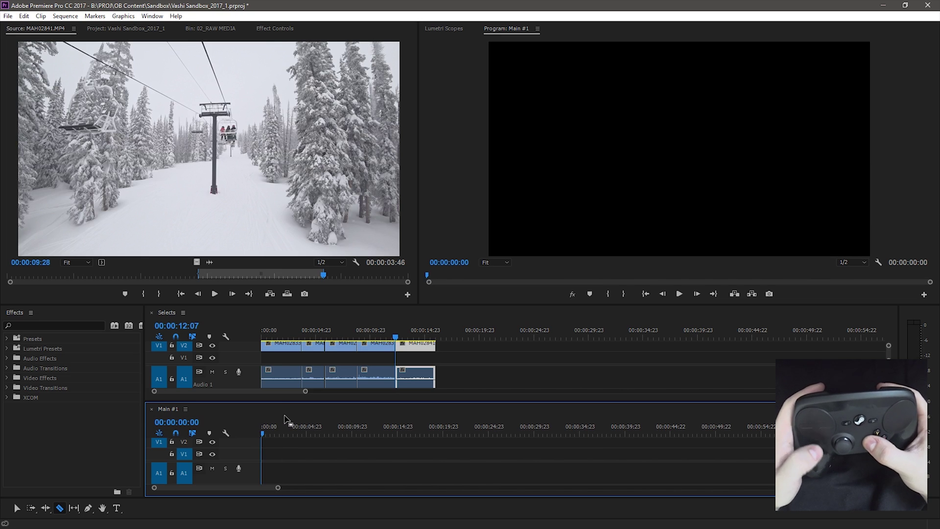
key("period")
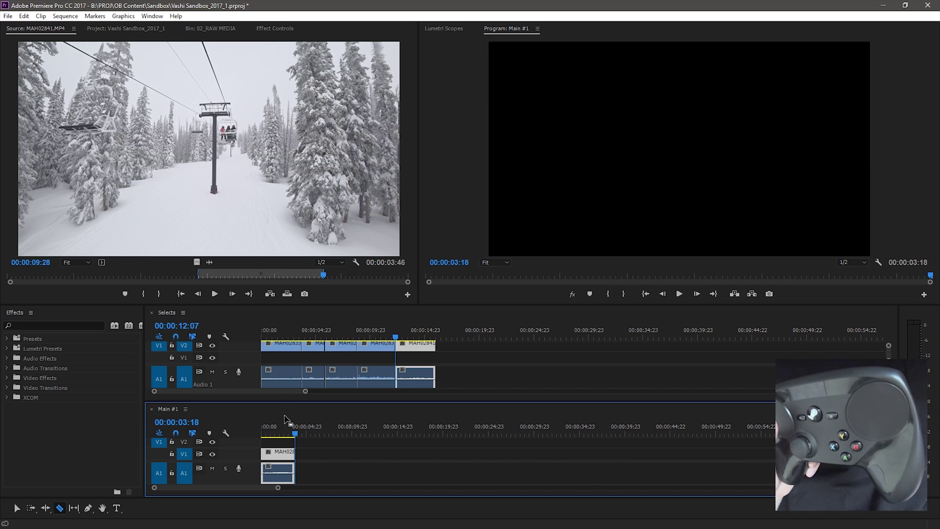